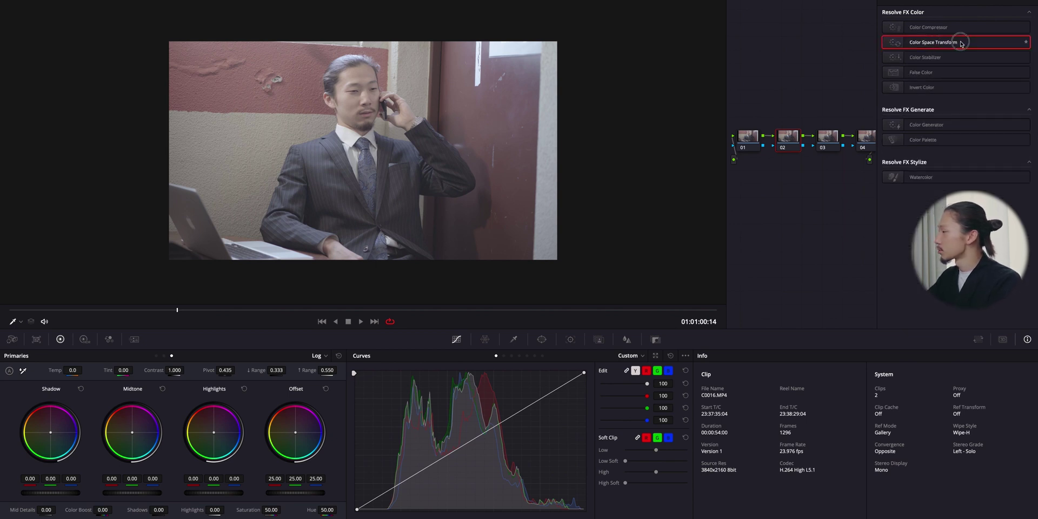
Drop the Color Space Transform OpenFX effect onto node 02.
{"action": "left_click_drag", "start_coordinate": [958, 44], "coordinate": [792, 143]}
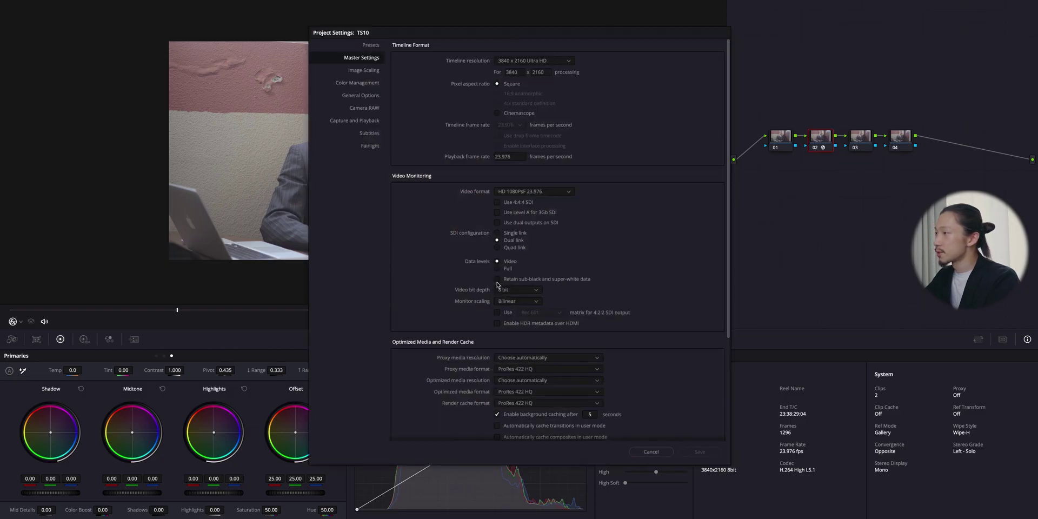
Check that the timeline colour space is Rec.709 Gamma 2.4 in Color Management, then cancel without changes.
{"action": "left_click", "coordinate": [364, 82]}
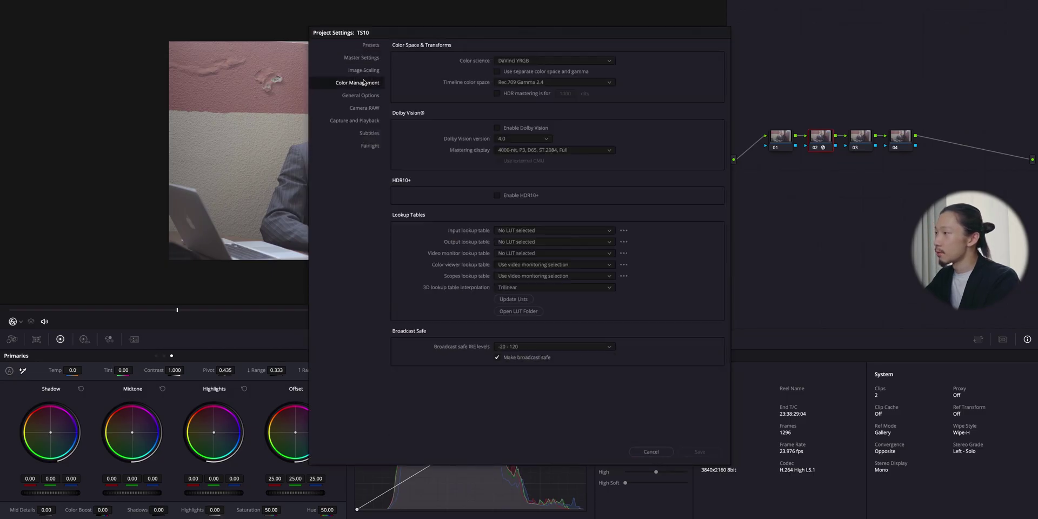
{"action": "left_click", "coordinate": [523, 82]}
{"action": "scroll", "coordinate": [572, 134], "scroll_direction": "down", "scroll_amount": 5}
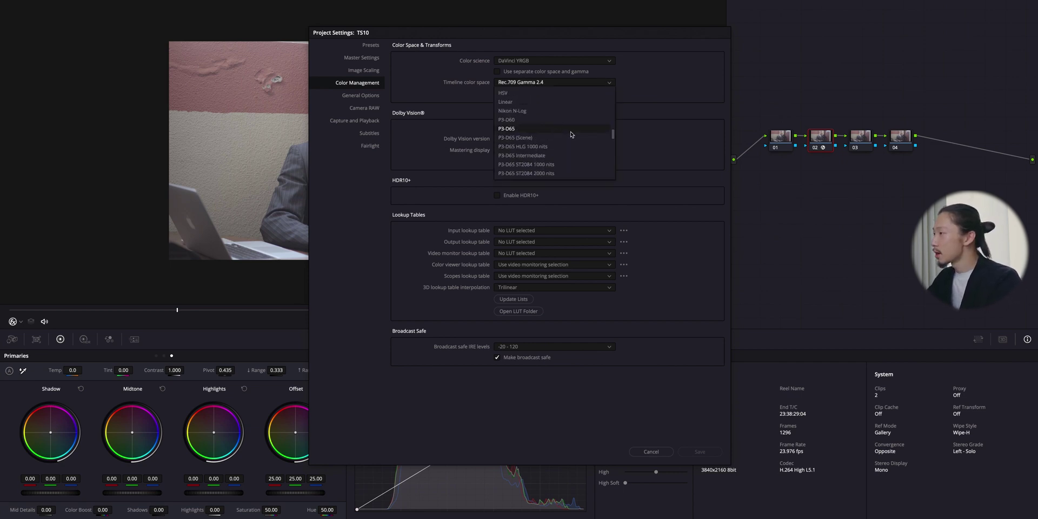
{"action": "scroll", "coordinate": [572, 134], "scroll_direction": "up", "scroll_amount": 5}
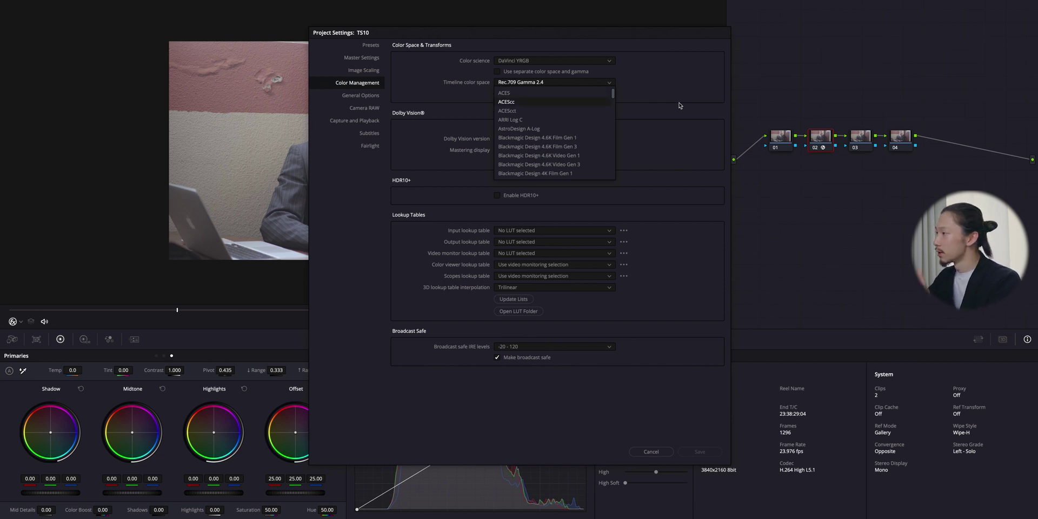
{"action": "left_click", "coordinate": [653, 451]}
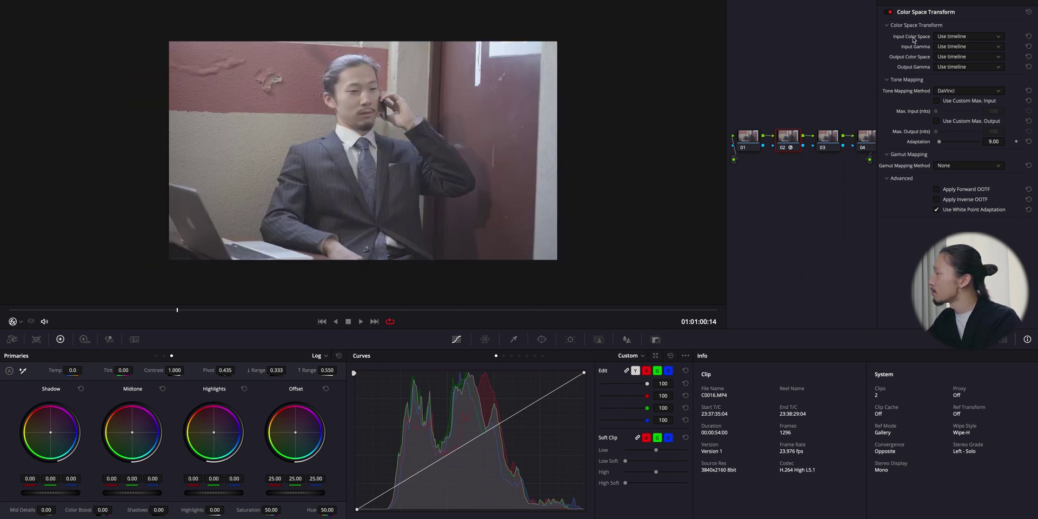
Set the transform's Input Color Space to Sony S-Gamut3.Cine.
{"action": "left_click", "coordinate": [944, 38]}
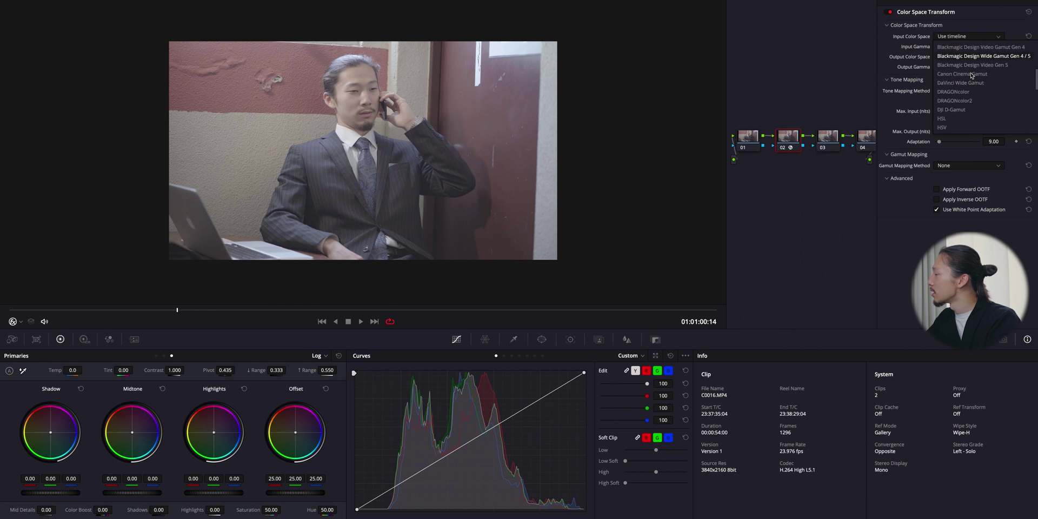
{"action": "scroll", "coordinate": [972, 75], "scroll_direction": "down", "scroll_amount": 4}
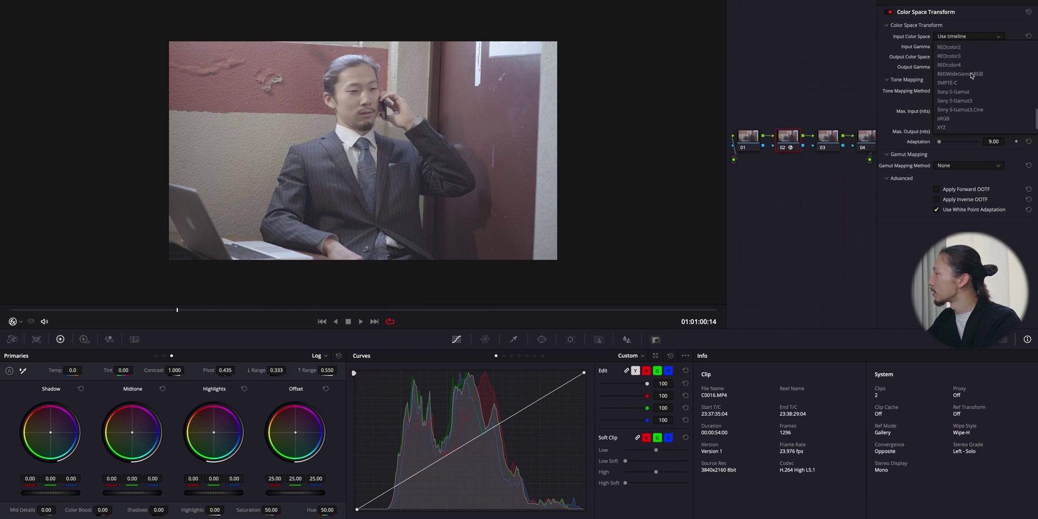
{"action": "scroll", "coordinate": [971, 75], "scroll_direction": "down", "scroll_amount": 1}
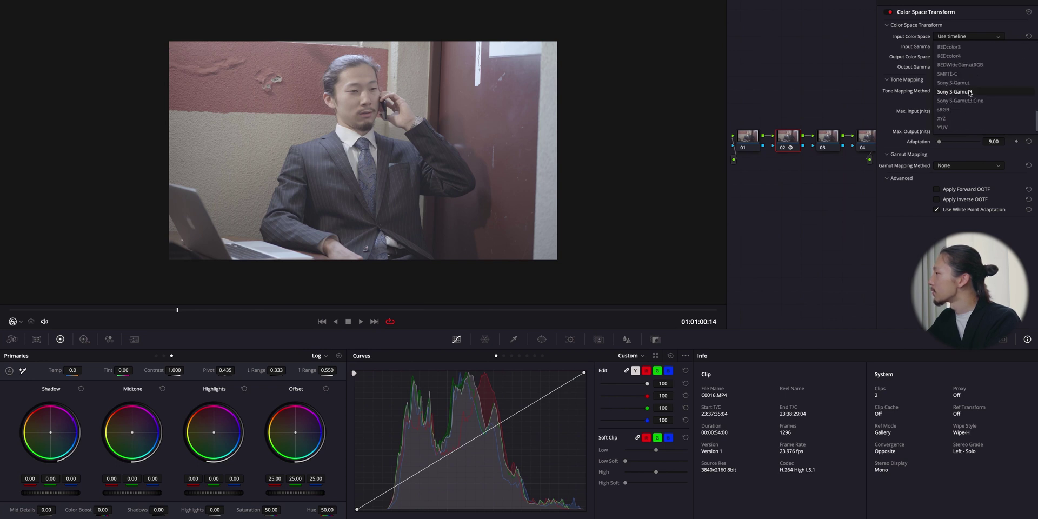
{"action": "left_click", "coordinate": [961, 101]}
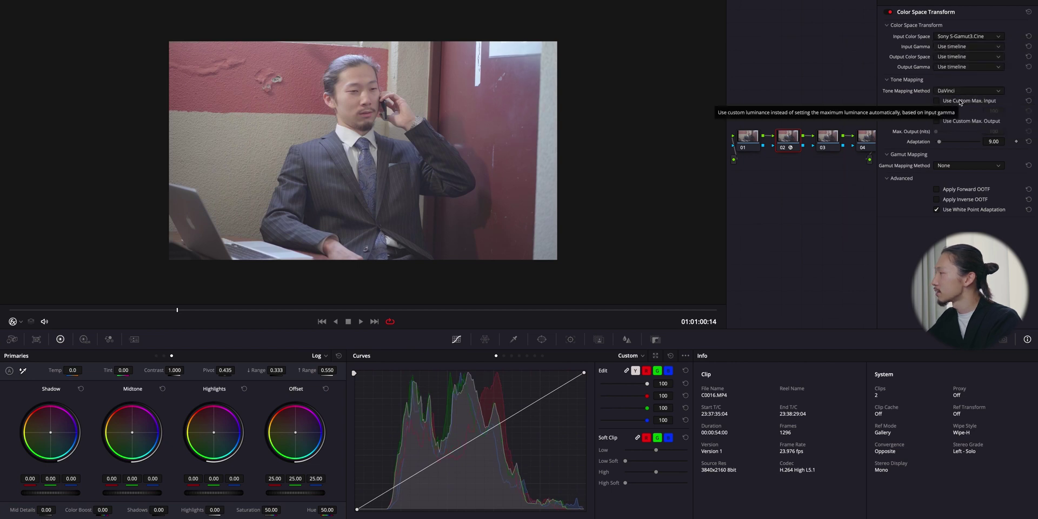
Set the Input Gamma to Sony S-Log3, leaving it unchanged after reviewing the list again.
{"action": "left_click", "coordinate": [977, 50]}
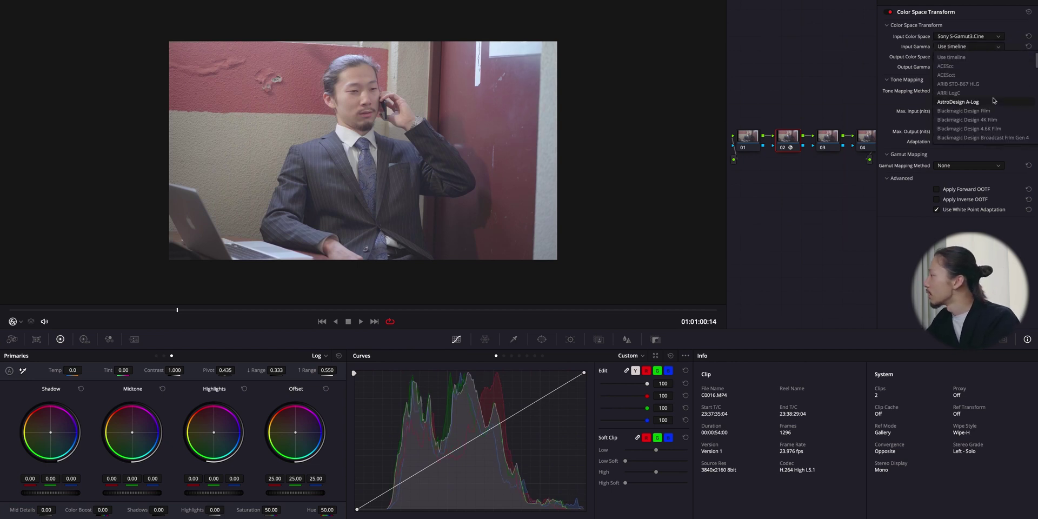
{"action": "scroll", "coordinate": [993, 99], "scroll_direction": "down", "scroll_amount": 4}
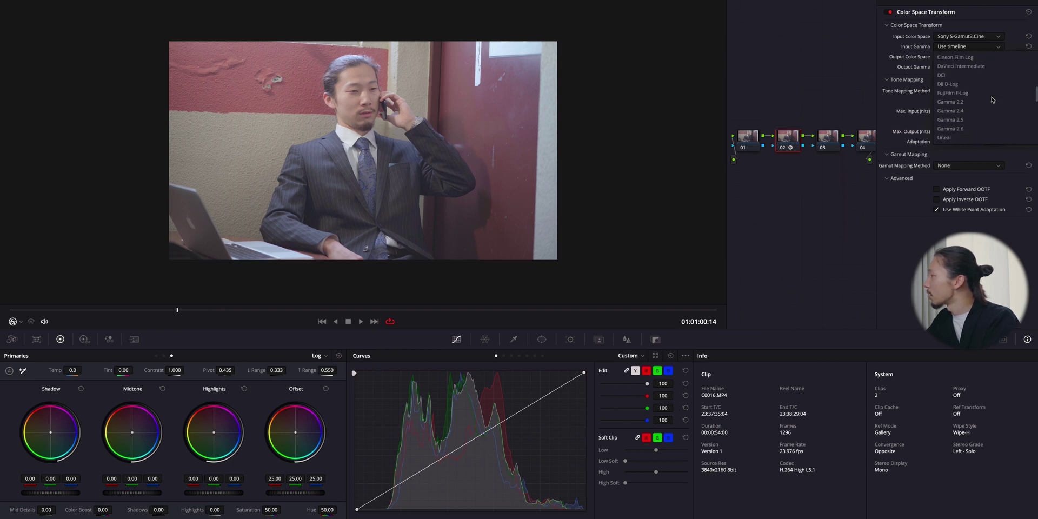
{"action": "scroll", "coordinate": [993, 99], "scroll_direction": "down", "scroll_amount": 5}
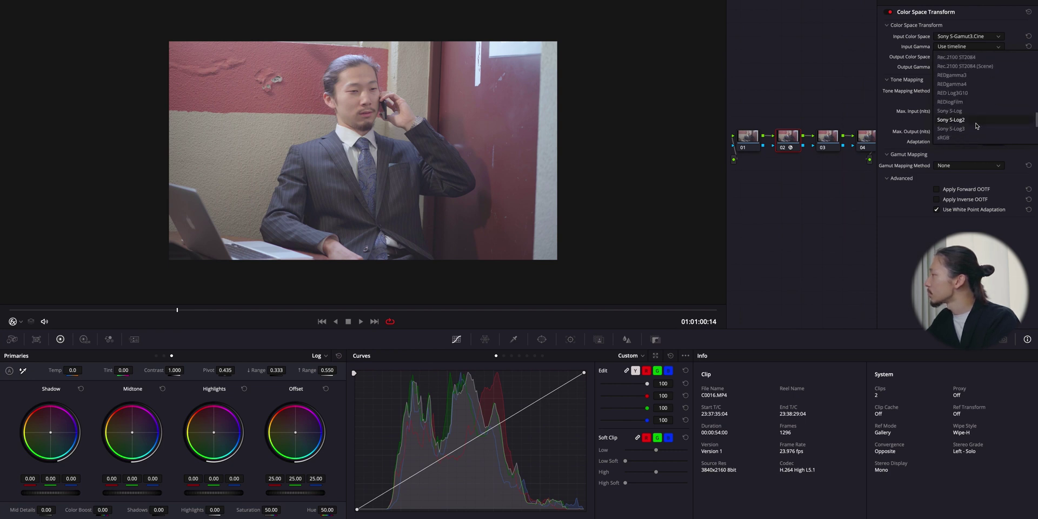
{"action": "left_click", "coordinate": [978, 128]}
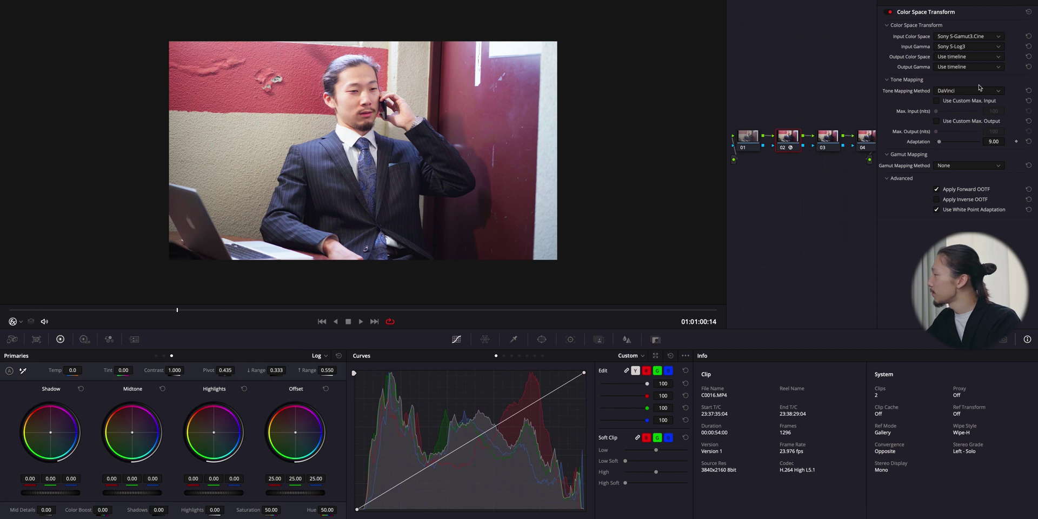
{"action": "left_click", "coordinate": [977, 46]}
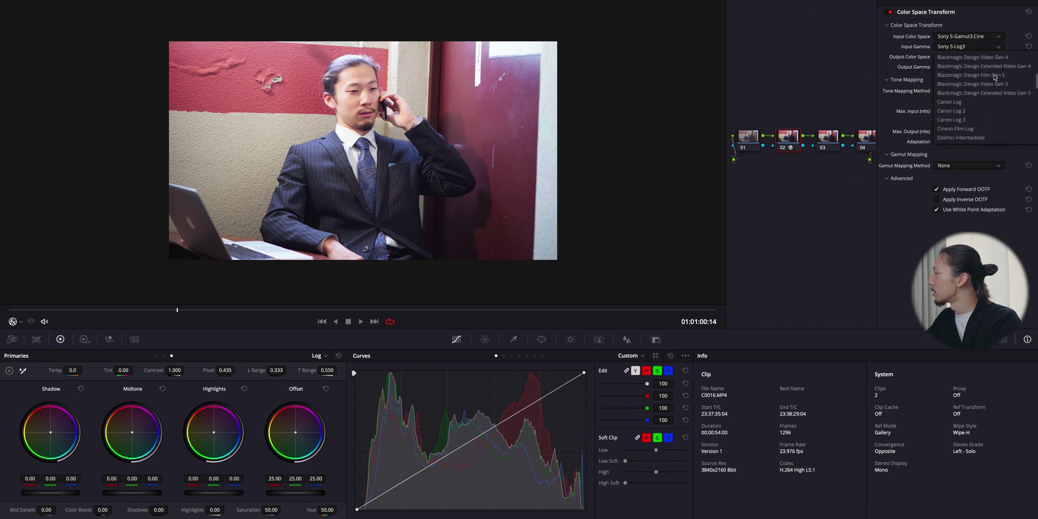
{"action": "scroll", "coordinate": [994, 76], "scroll_direction": "down", "scroll_amount": 5}
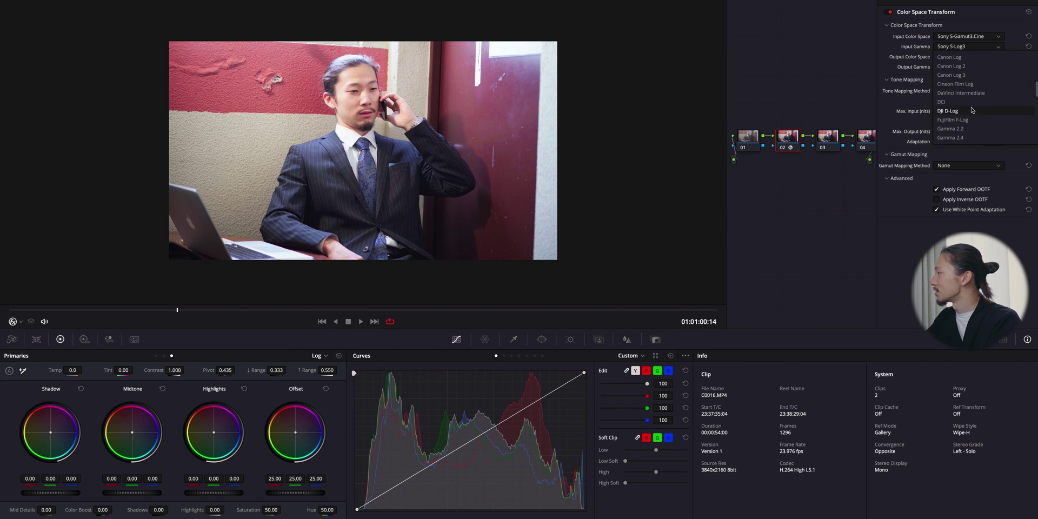
{"action": "scroll", "coordinate": [970, 112], "scroll_direction": "down", "scroll_amount": 3}
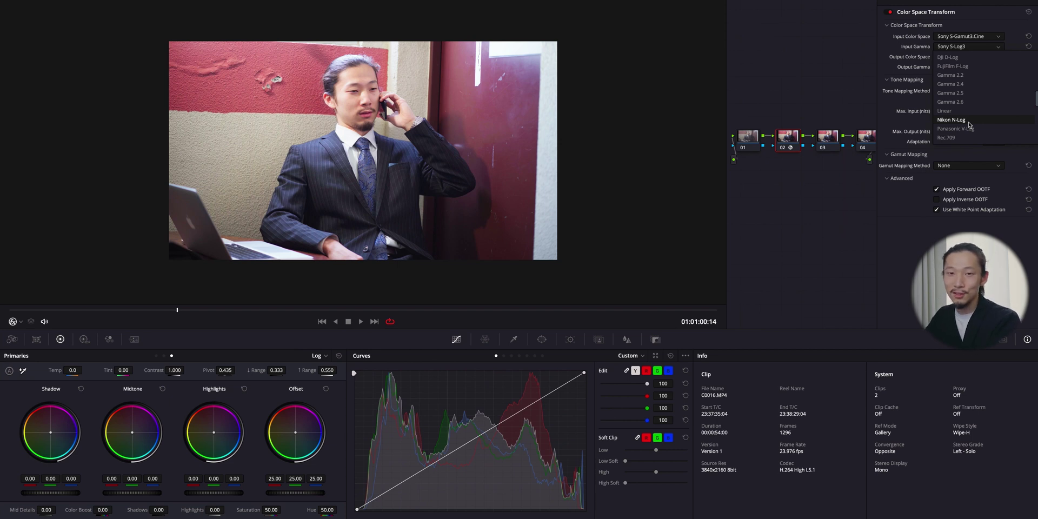
{"action": "left_click", "coordinate": [854, 62]}
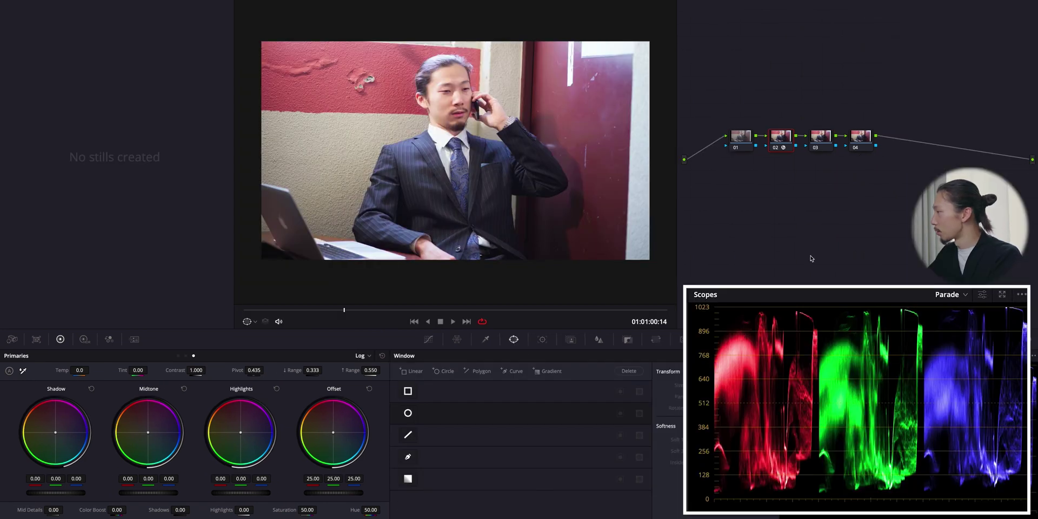
Bypass node 02 and re-enable it to compare the S-Log3 conversion with the original.
{"action": "key", "text": "ctrl+d"}
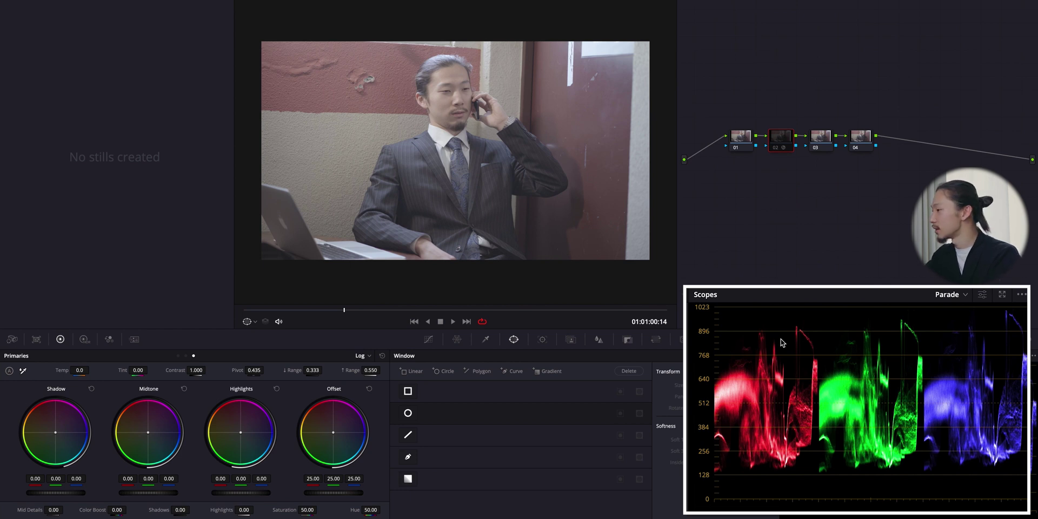
{"action": "key", "text": "ctrl+d"}
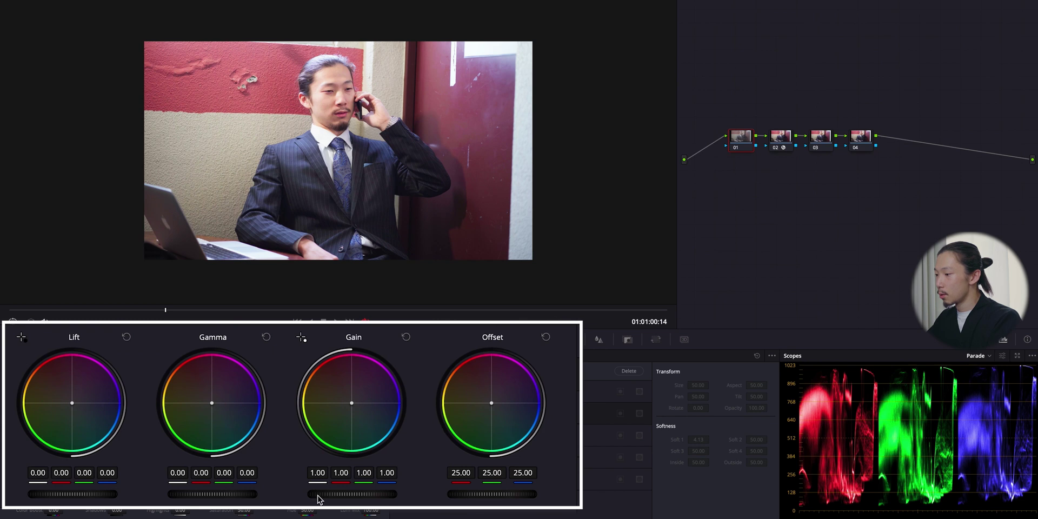
On node 01 set Gain to 0.96, Lift to -0.03 and Saturation to 62, with a bypass comparison.
{"action": "left_click", "coordinate": [247, 492]}
{"action": "left_click_drag", "start_coordinate": [361, 493], "coordinate": [308, 492]}
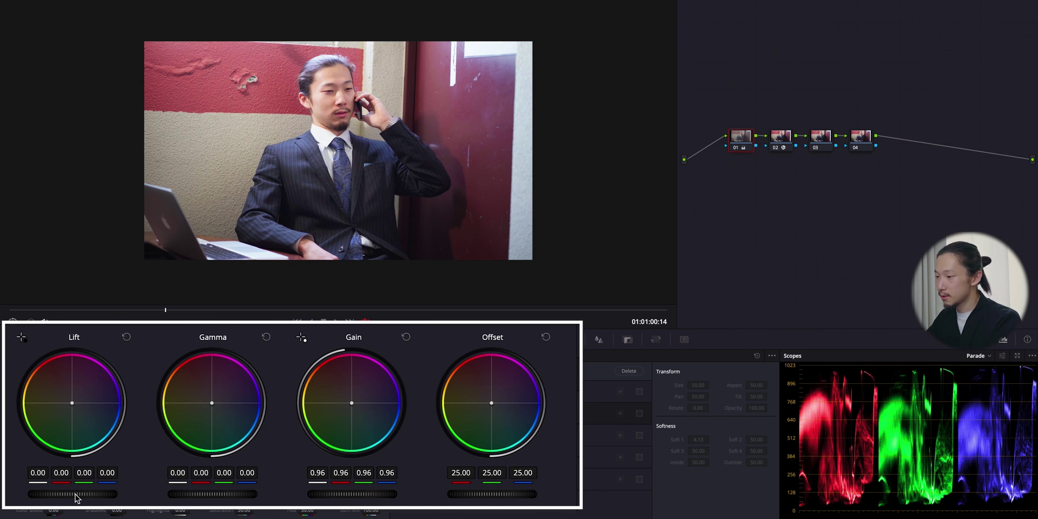
{"action": "left_click_drag", "start_coordinate": [80, 493], "coordinate": [22, 496]}
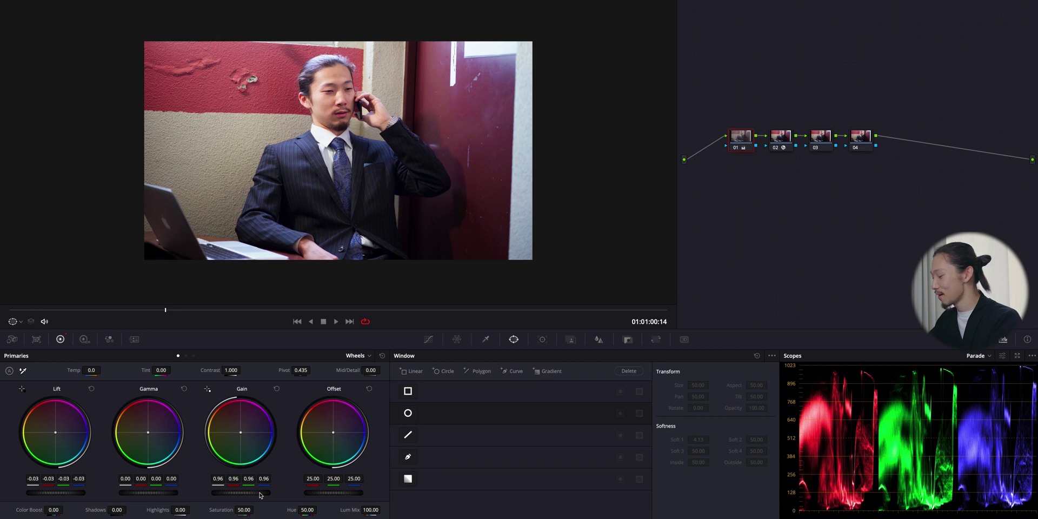
{"action": "key", "text": "ctrl+d"}
{"action": "key", "text": "ctrl+d"}
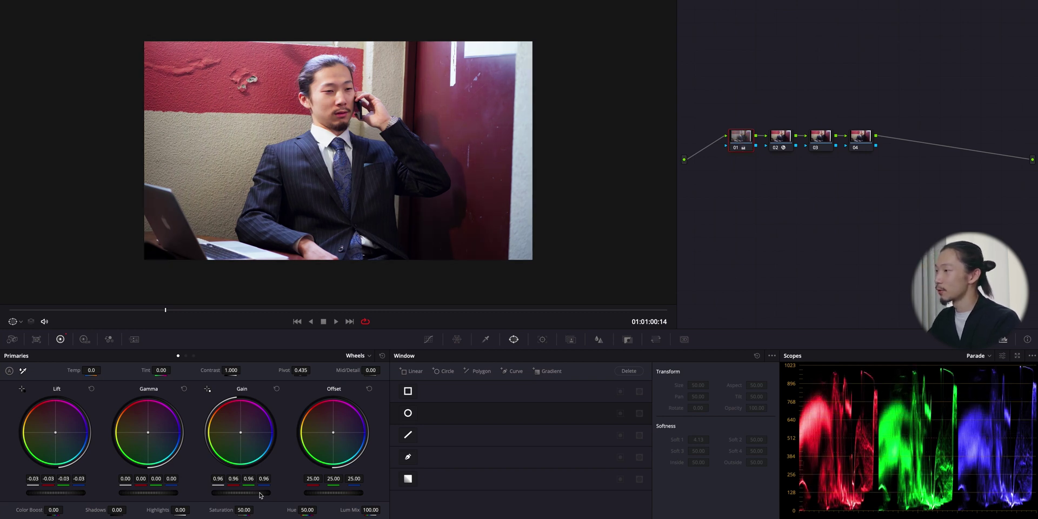
{"action": "key", "text": "ctrl+d"}
{"action": "key", "text": "ctrl+d"}
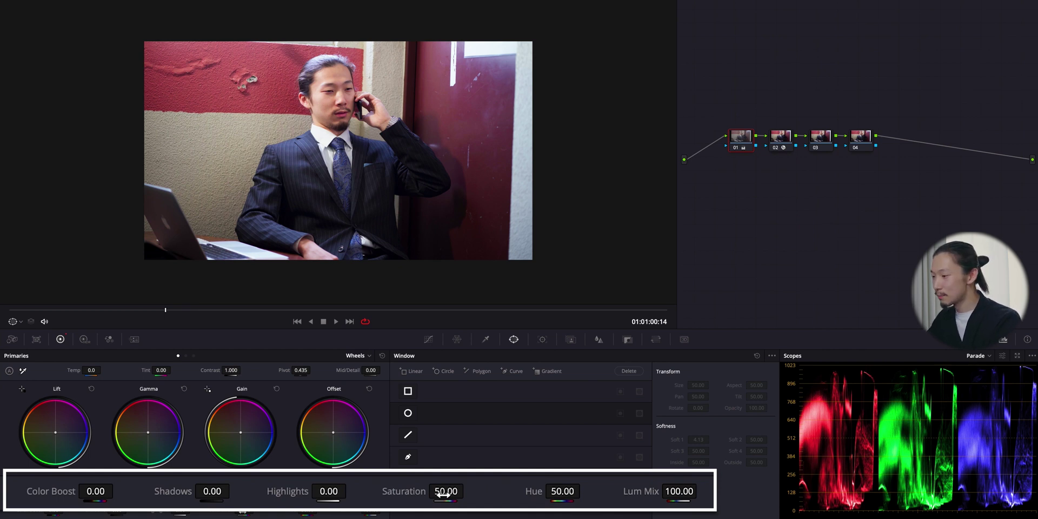
{"action": "left_click_drag", "start_coordinate": [443, 494], "coordinate": [488, 494]}
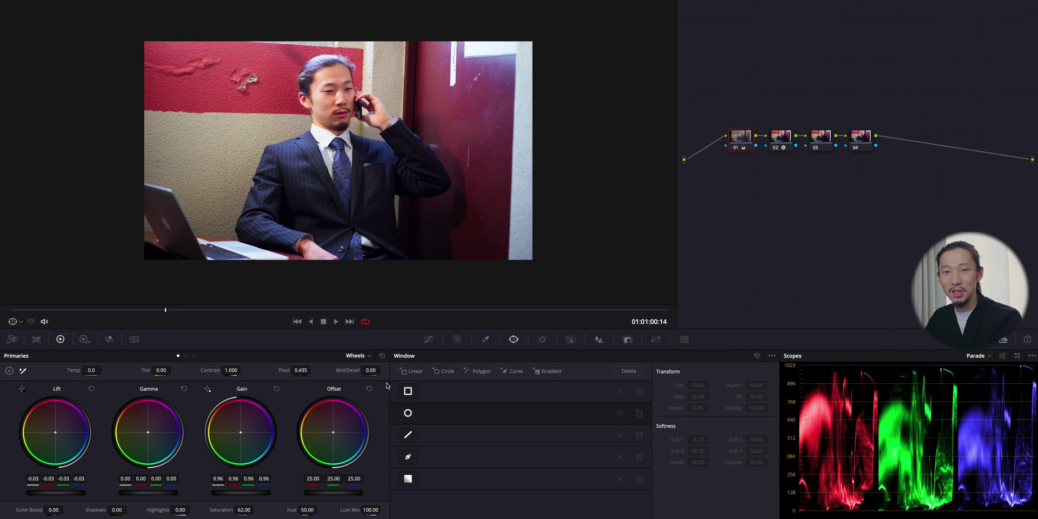
Select node 03, clear its stray Gamma adjustment and nudge the midtone balance slightly.
{"action": "left_click", "coordinate": [823, 139]}
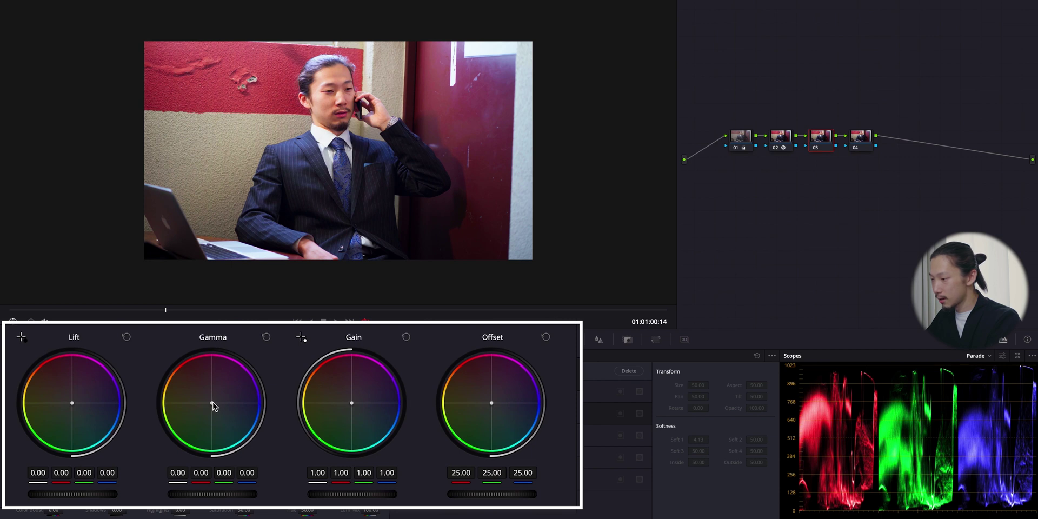
{"action": "left_click", "coordinate": [212, 403]}
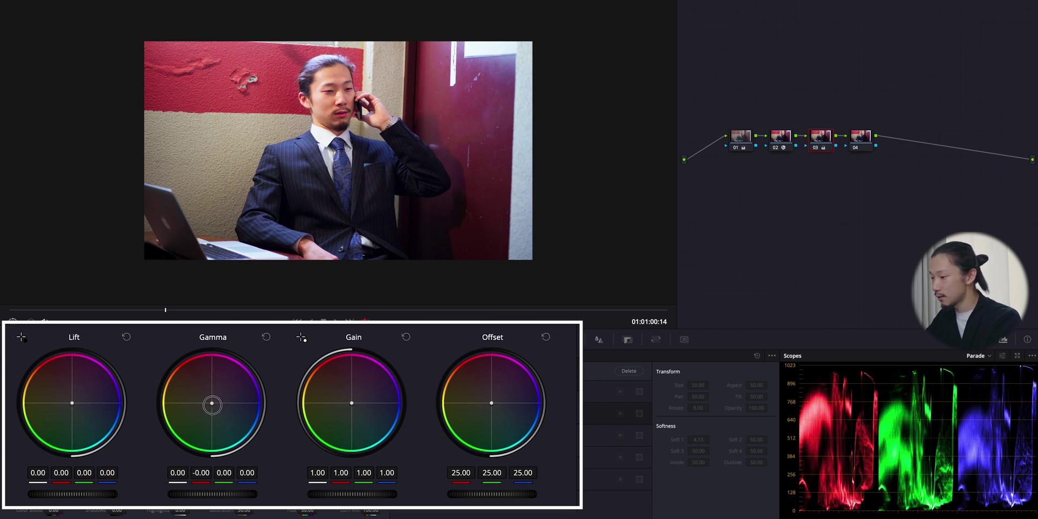
{"action": "left_click", "coordinate": [212, 405]}
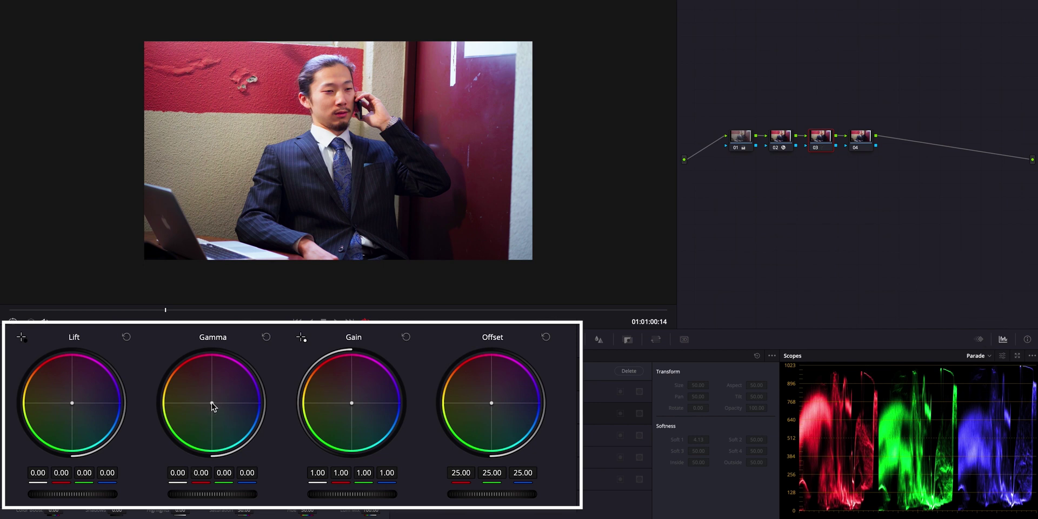
{"action": "left_click_drag", "start_coordinate": [212, 404], "coordinate": [213, 410]}
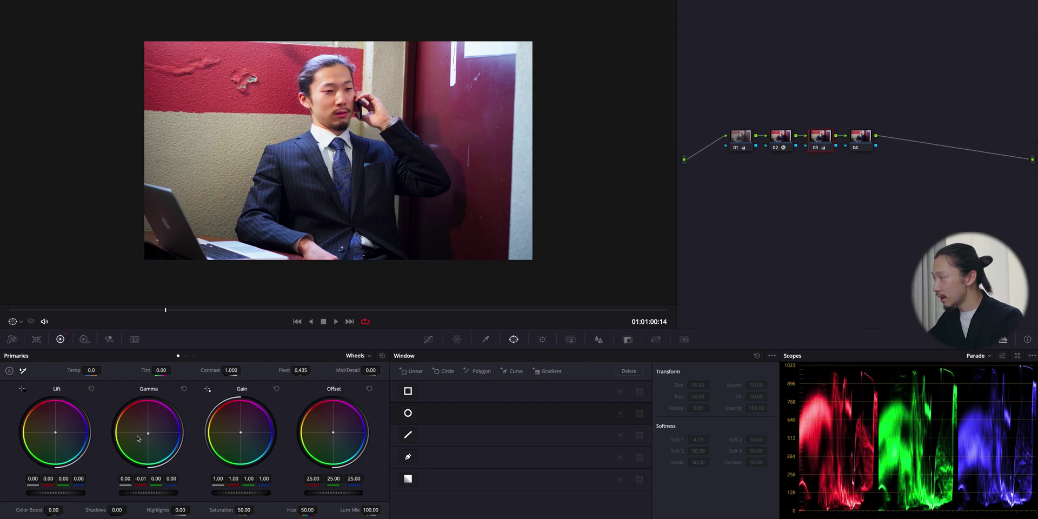
On the Log wheels, tint Shadows toward green, warm Midtones, and pull blue from Highlights.
{"action": "left_click", "coordinate": [194, 356]}
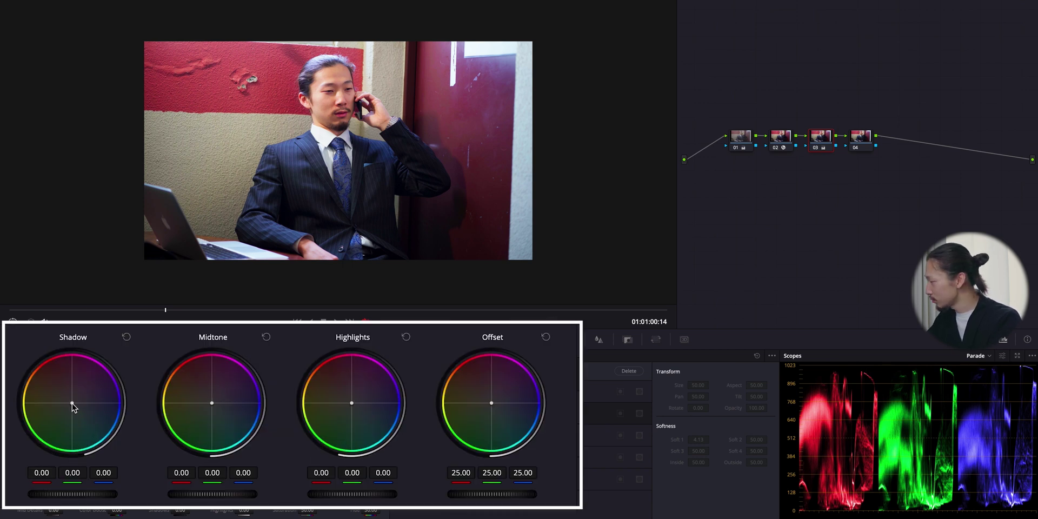
{"action": "left_click_drag", "start_coordinate": [72, 403], "coordinate": [73, 433]}
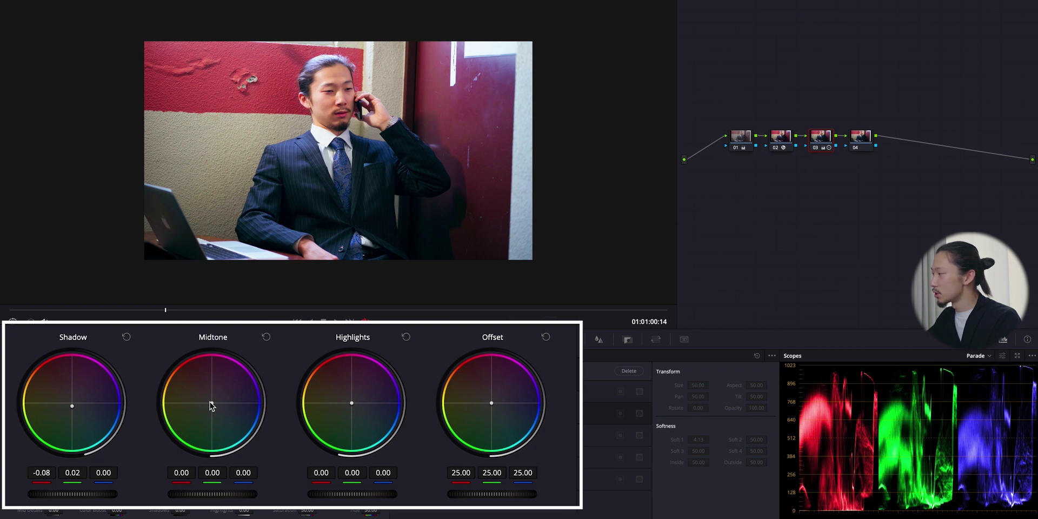
{"action": "left_click_drag", "start_coordinate": [211, 405], "coordinate": [125, 330]}
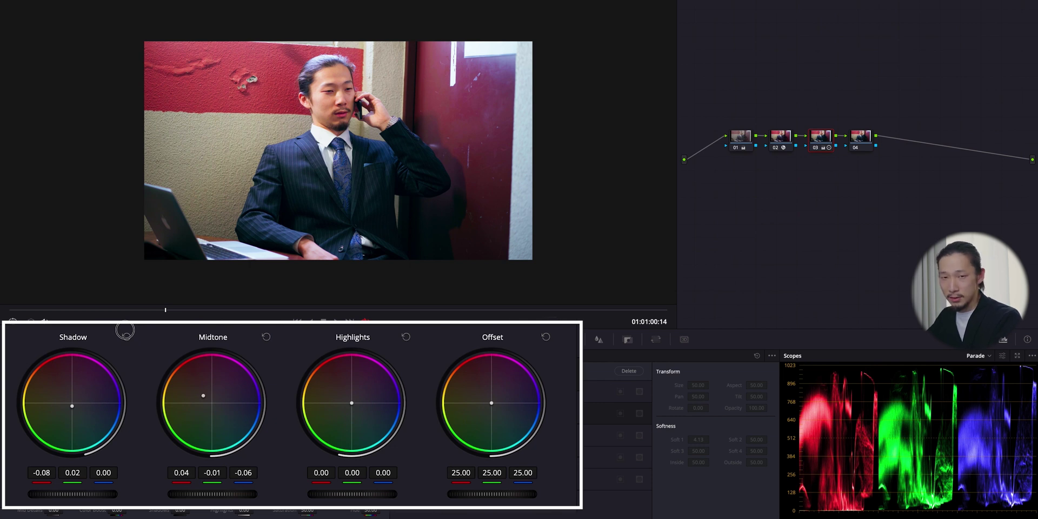
{"action": "left_click_drag", "start_coordinate": [125, 330], "coordinate": [87, 303]}
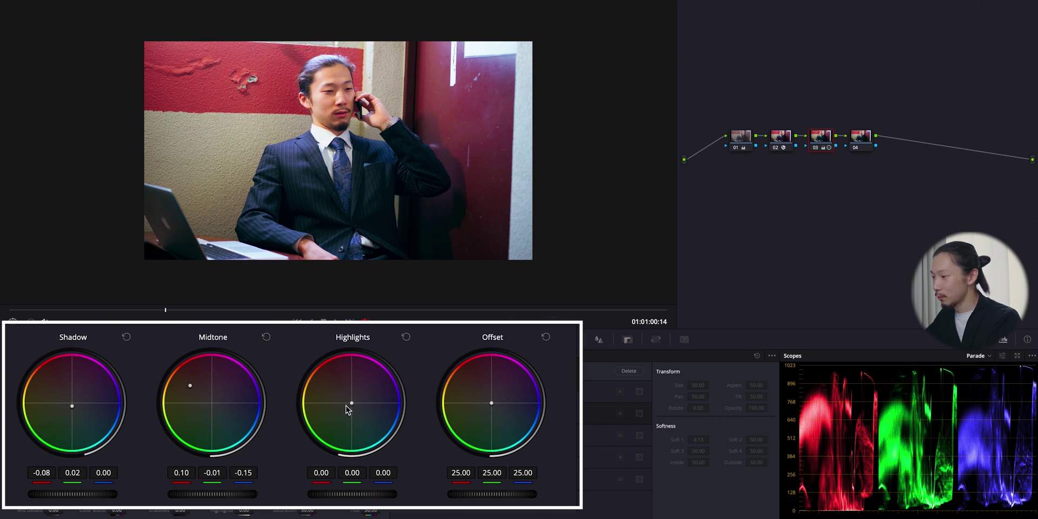
{"action": "left_click_drag", "start_coordinate": [352, 407], "coordinate": [351, 403]}
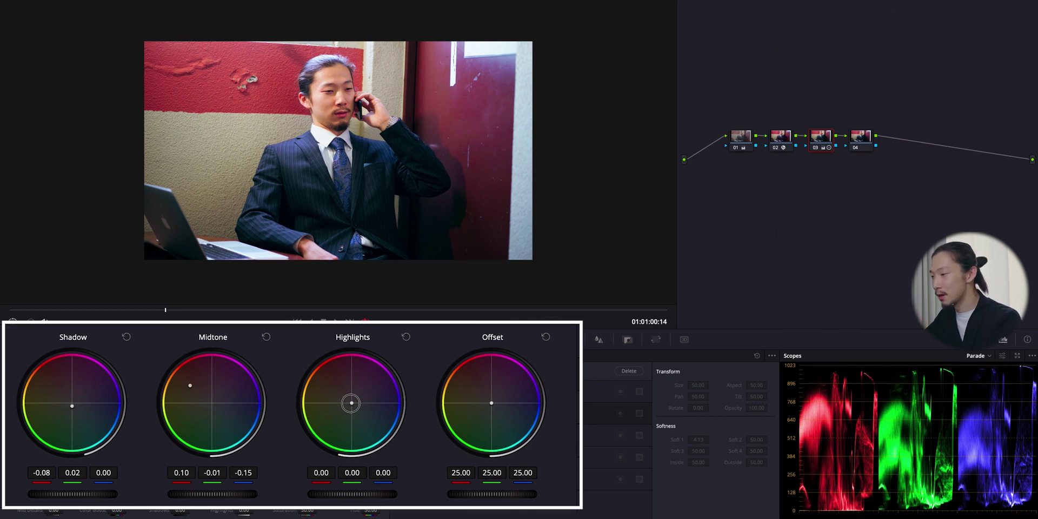
{"action": "left_click_drag", "start_coordinate": [351, 403], "coordinate": [350, 405]}
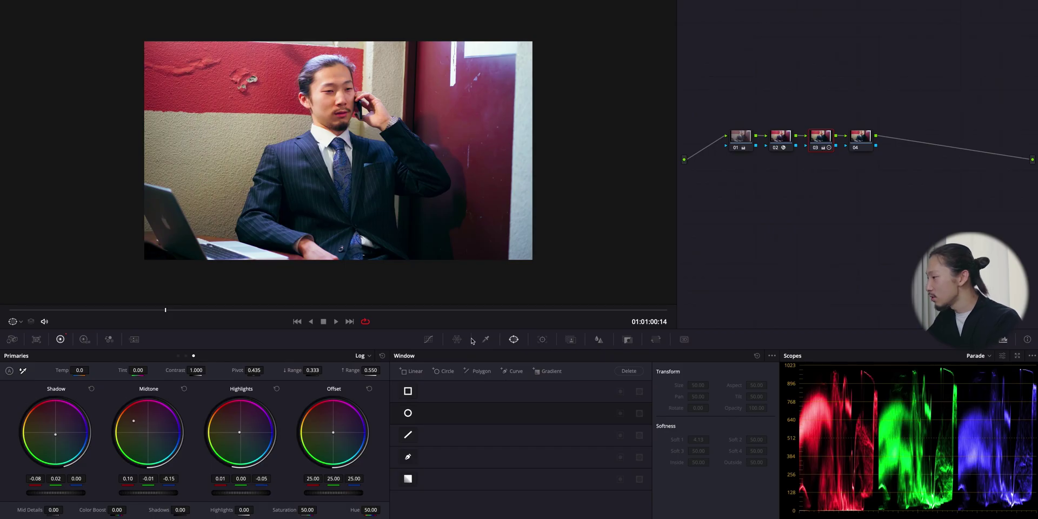
Bring up the Sat vs Sat curve in an enlarged window, test both ends, then reset it flat.
{"action": "left_click", "coordinate": [484, 505]}
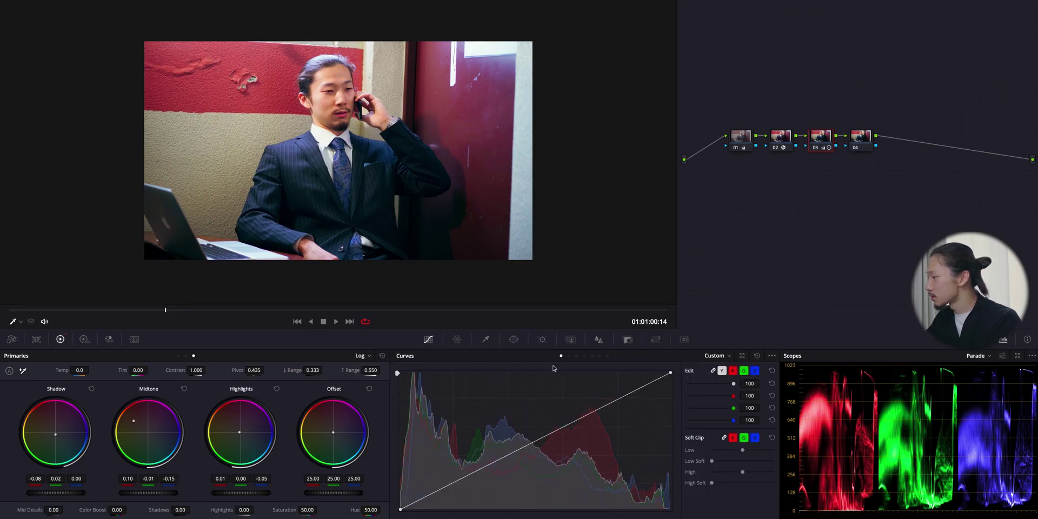
{"action": "left_click", "coordinate": [599, 355]}
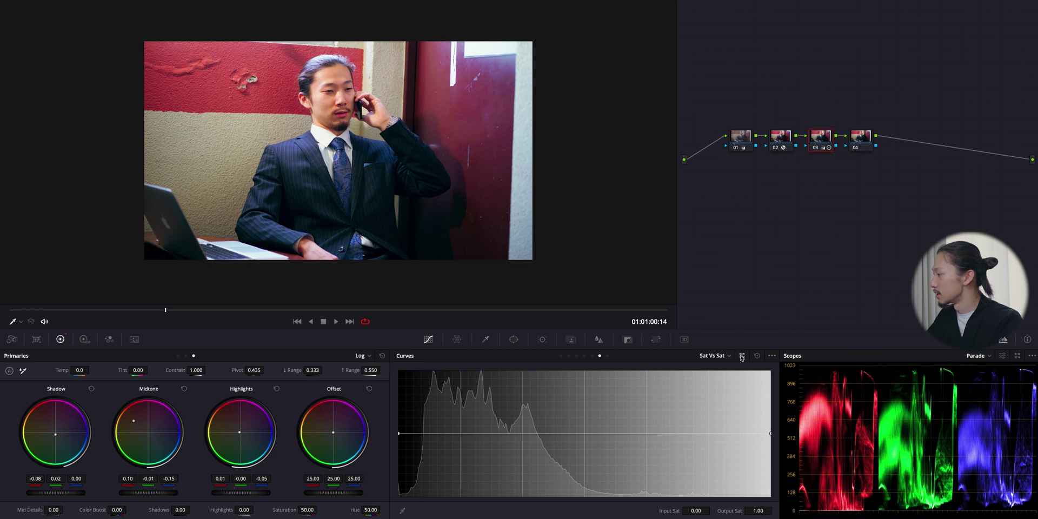
{"action": "left_click", "coordinate": [741, 355]}
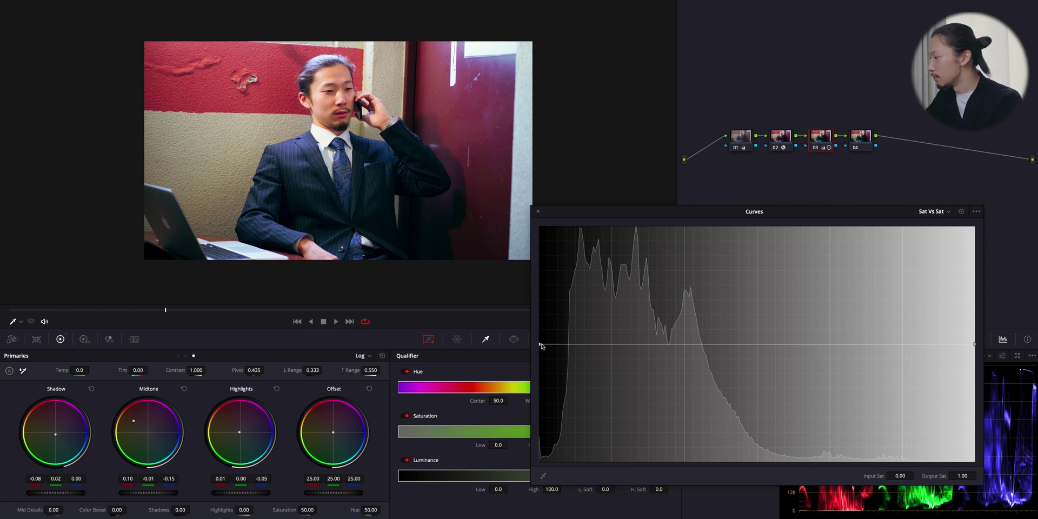
{"action": "left_click_drag", "start_coordinate": [542, 344], "coordinate": [551, 255]}
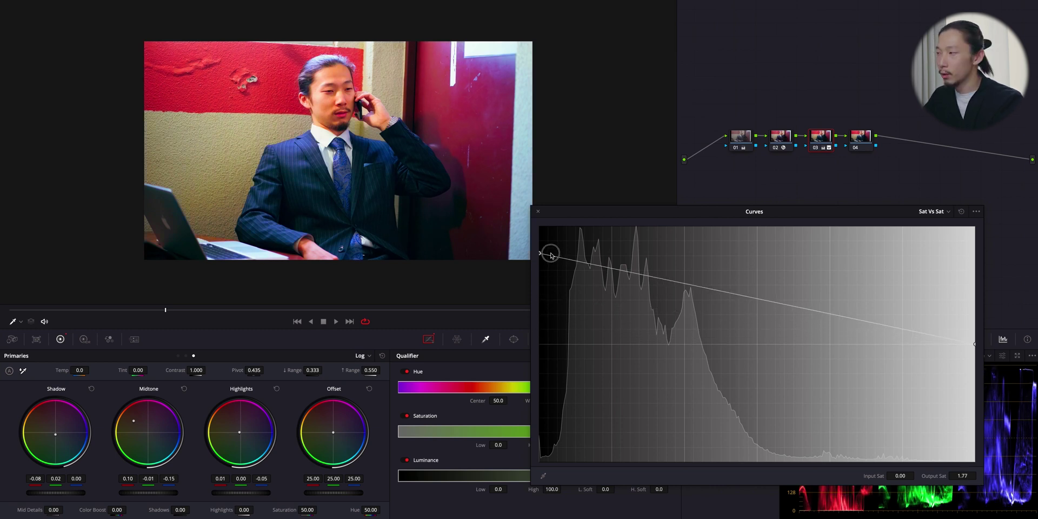
{"action": "left_click_drag", "start_coordinate": [551, 255], "coordinate": [550, 343]}
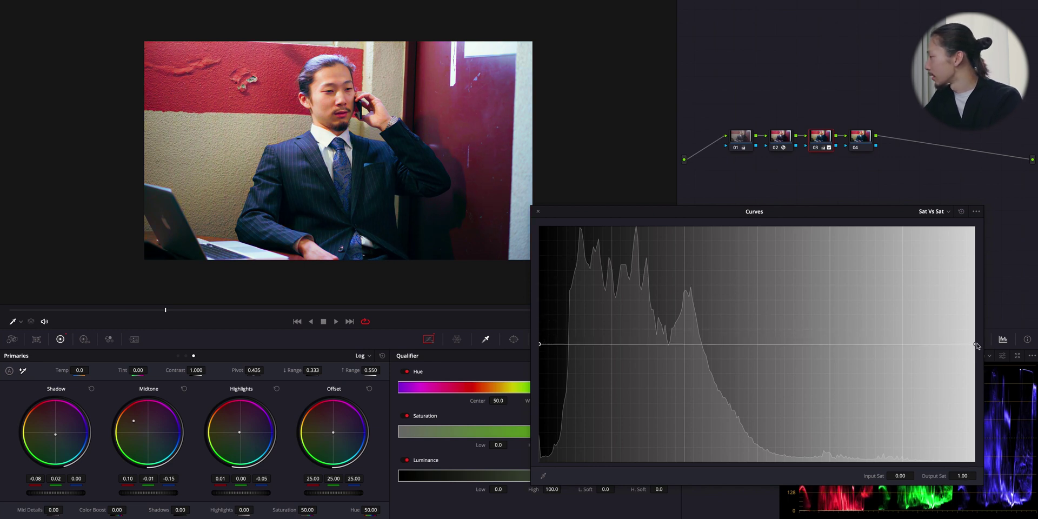
{"action": "left_click", "coordinate": [975, 343]}
{"action": "mouse_move", "coordinate": [969, 346]}
{"action": "left_mouse_down"}
{"action": "mouse_move", "coordinate": [925, 227]}
{"action": "mouse_move", "coordinate": [950, 343]}
{"action": "left_mouse_up"}
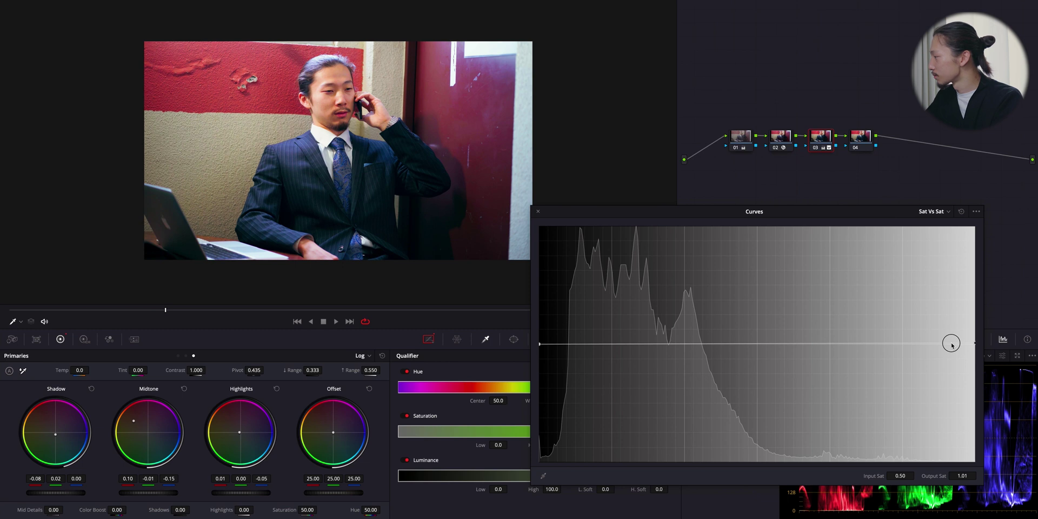
{"action": "left_click", "coordinate": [961, 211]}
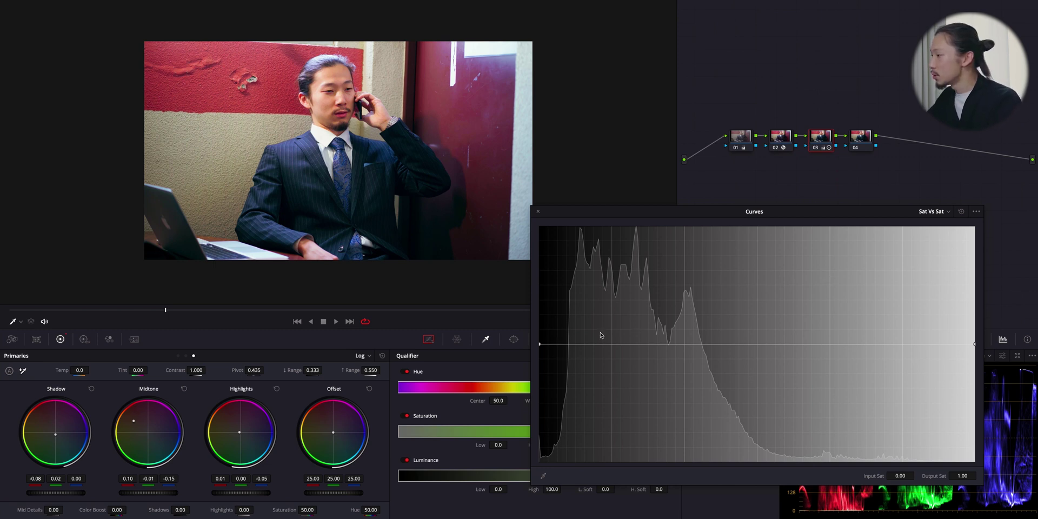
Lower the Sat vs Sat curve's low-saturation end, then add a point and lift it slightly.
{"action": "left_click", "coordinate": [541, 345]}
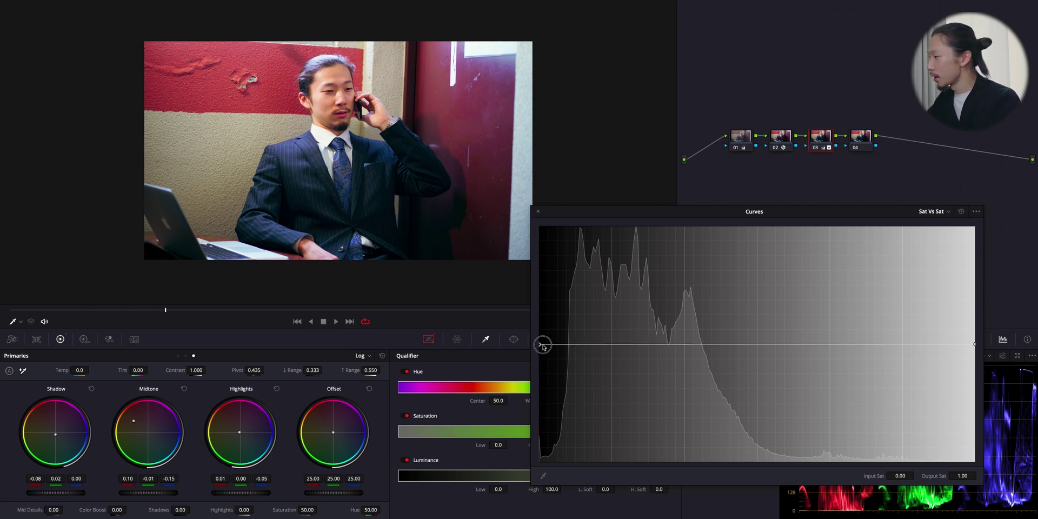
{"action": "mouse_move", "coordinate": [542, 347]}
{"action": "left_mouse_down"}
{"action": "mouse_move", "coordinate": [547, 440]}
{"action": "mouse_move", "coordinate": [547, 335]}
{"action": "mouse_move", "coordinate": [546, 346]}
{"action": "left_mouse_up"}
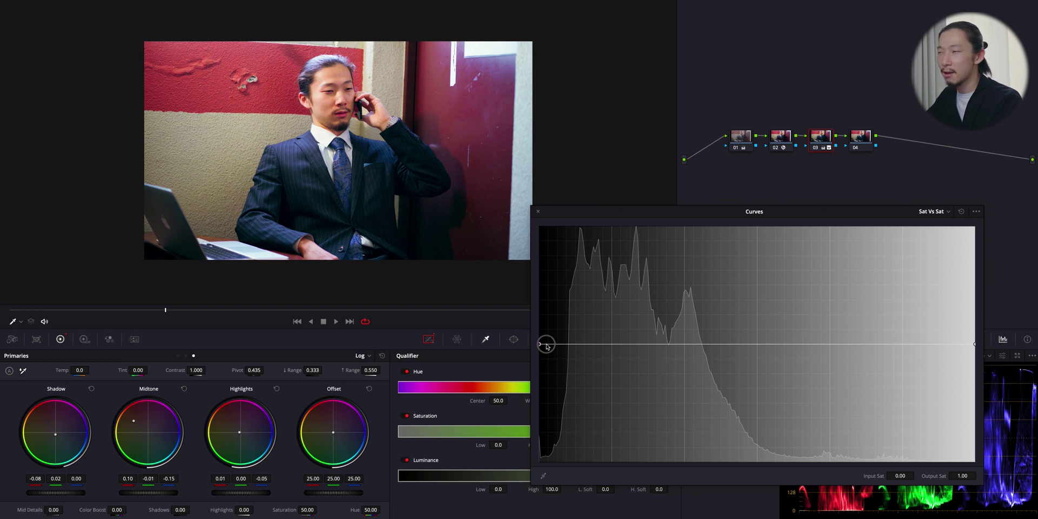
{"action": "left_click_drag", "start_coordinate": [547, 346], "coordinate": [547, 360]}
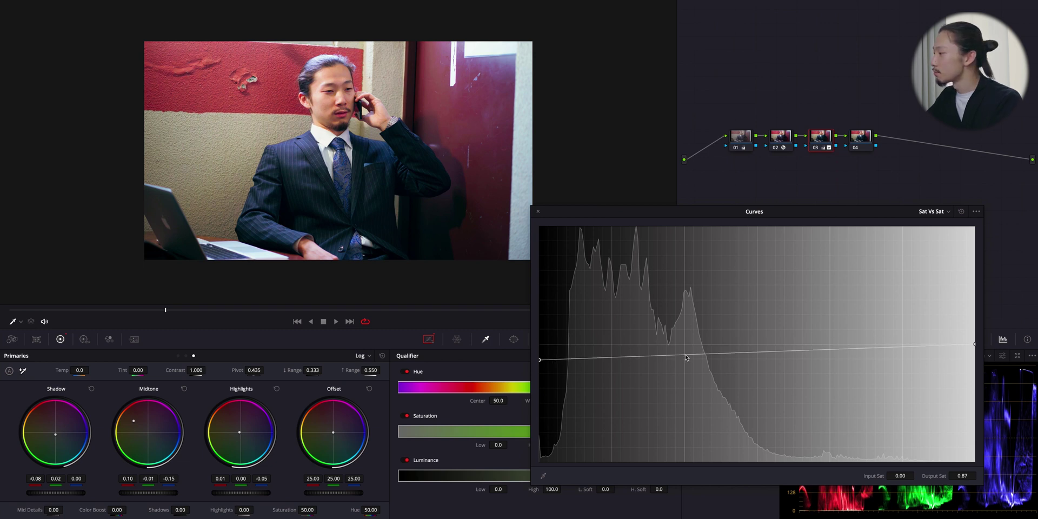
{"action": "left_click", "coordinate": [685, 356]}
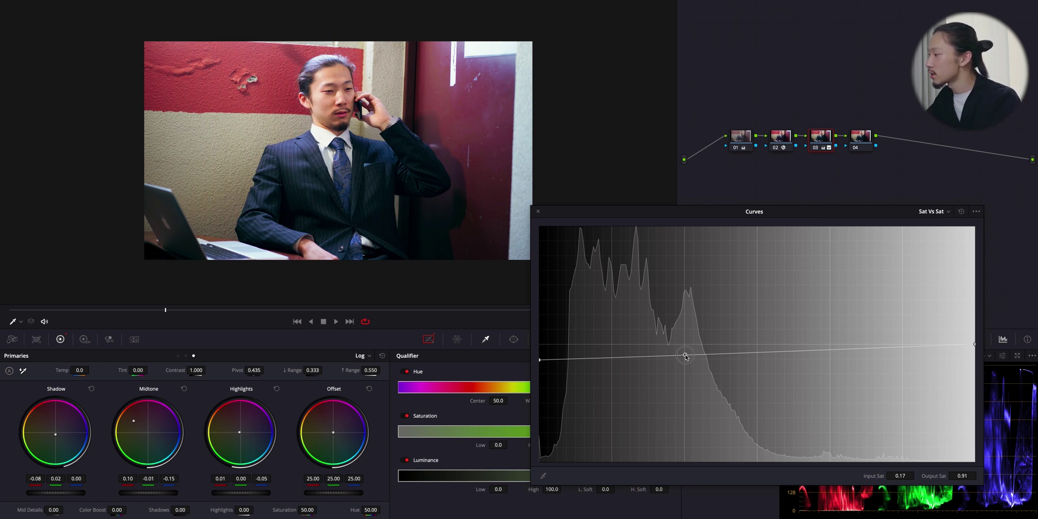
{"action": "mouse_move", "coordinate": [686, 357]}
{"action": "left_mouse_down"}
{"action": "mouse_move", "coordinate": [686, 336]}
{"action": "mouse_move", "coordinate": [684, 349]}
{"action": "left_mouse_up"}
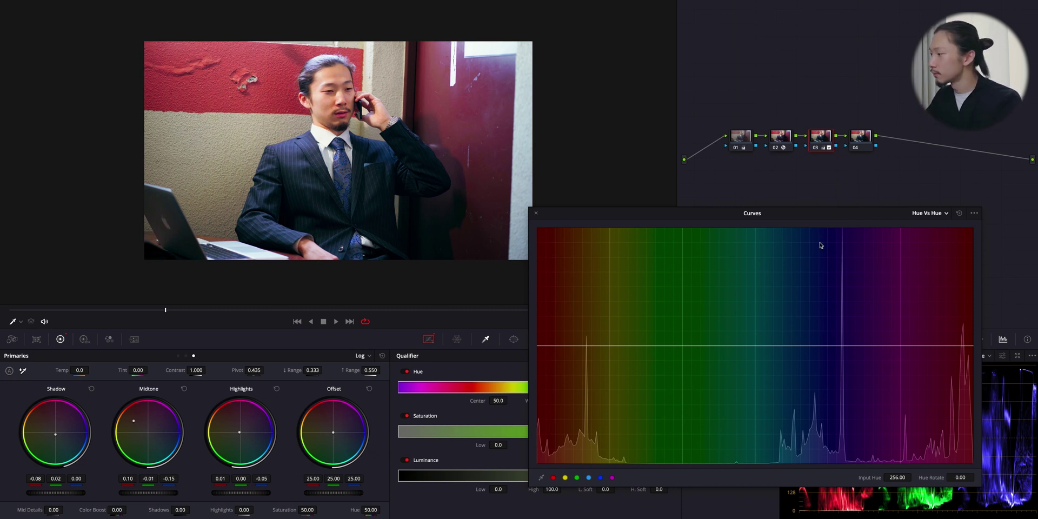
Try a strong hue rotation on the Hue vs Hue curve, then reset the curve to flat.
{"action": "left_click", "coordinate": [553, 478]}
{"action": "left_click", "coordinate": [565, 478]}
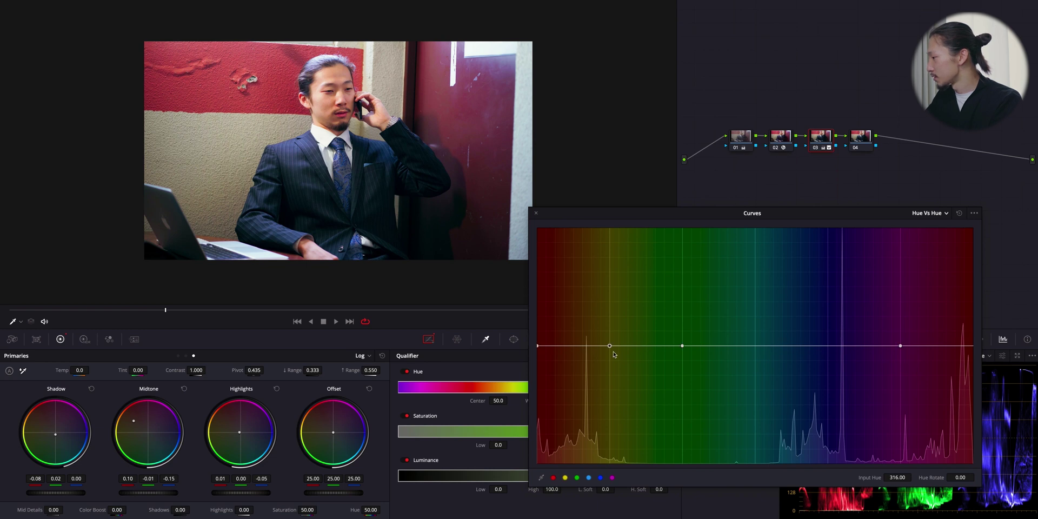
{"action": "left_click_drag", "start_coordinate": [609, 346], "coordinate": [608, 405]}
{"action": "right_click", "coordinate": [608, 405]}
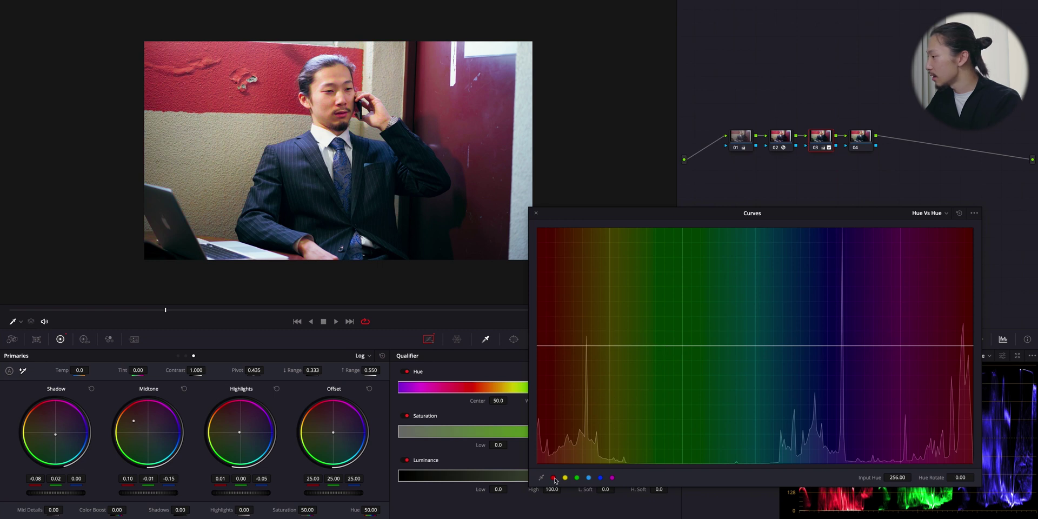
Add Hue vs Hue curve points at green, cyan, blue and magenta.
{"action": "left_click", "coordinate": [577, 477]}
{"action": "left_click", "coordinate": [589, 478]}
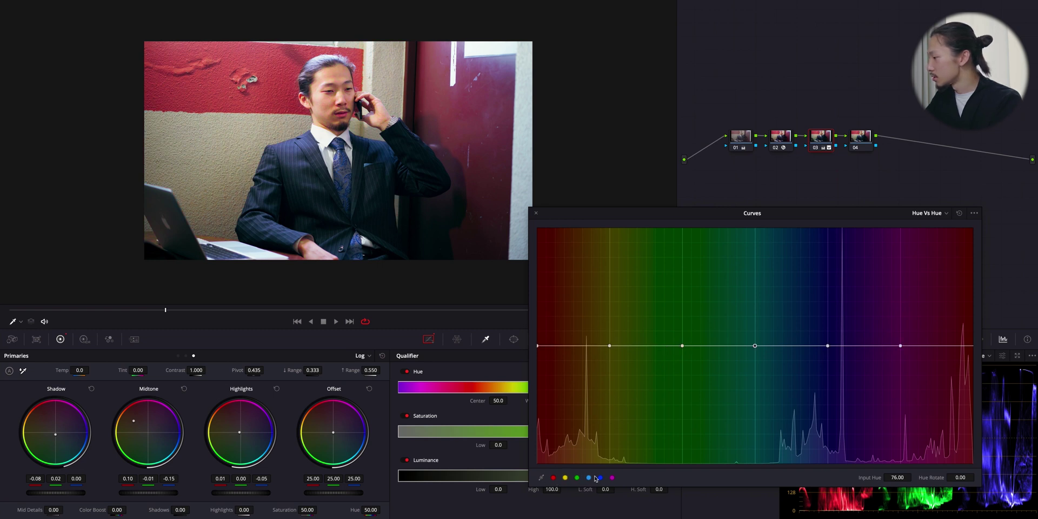
{"action": "left_click", "coordinate": [600, 478]}
{"action": "left_click", "coordinate": [613, 478]}
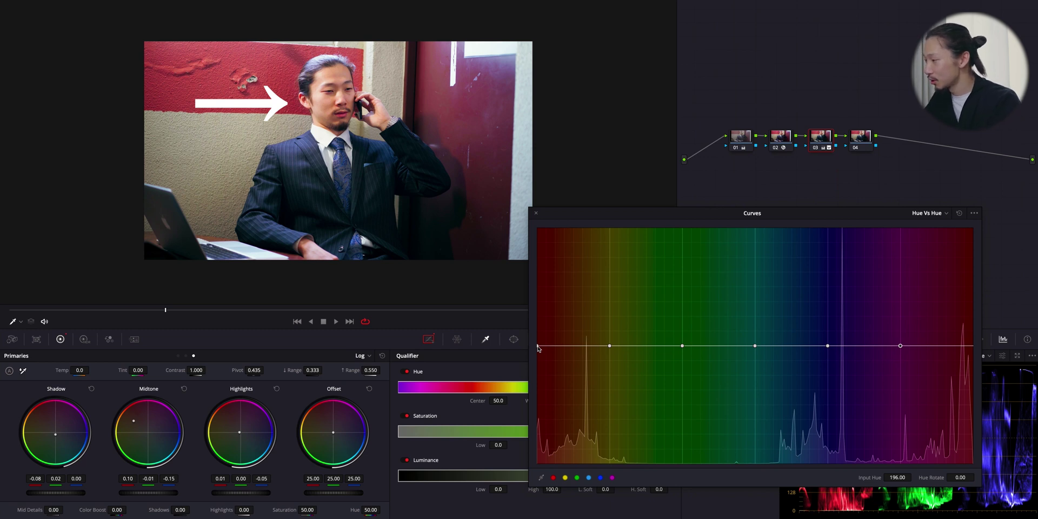
Rotate the blue hue point slightly, to Hue Rotate 3.09.
{"action": "left_click", "coordinate": [610, 346]}
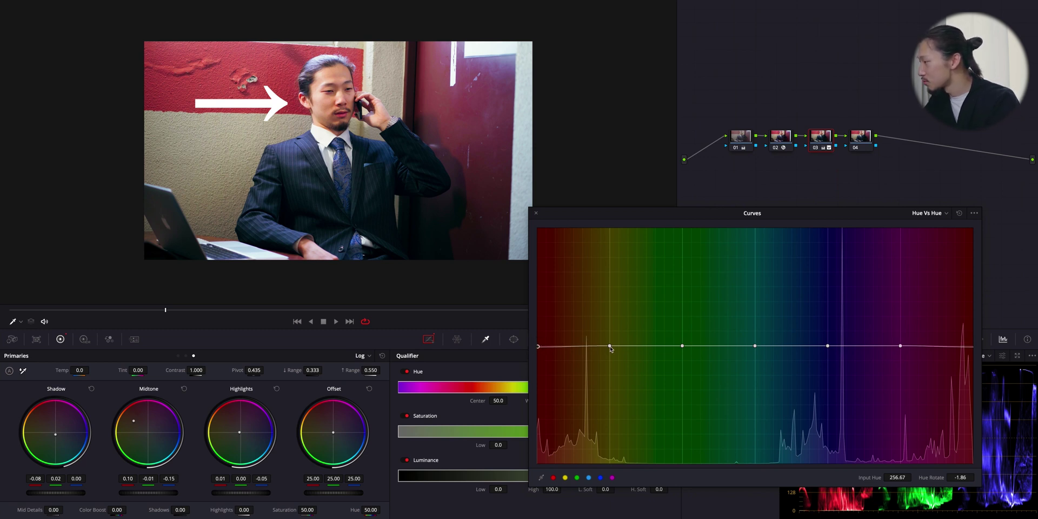
{"action": "left_click", "coordinate": [610, 347]}
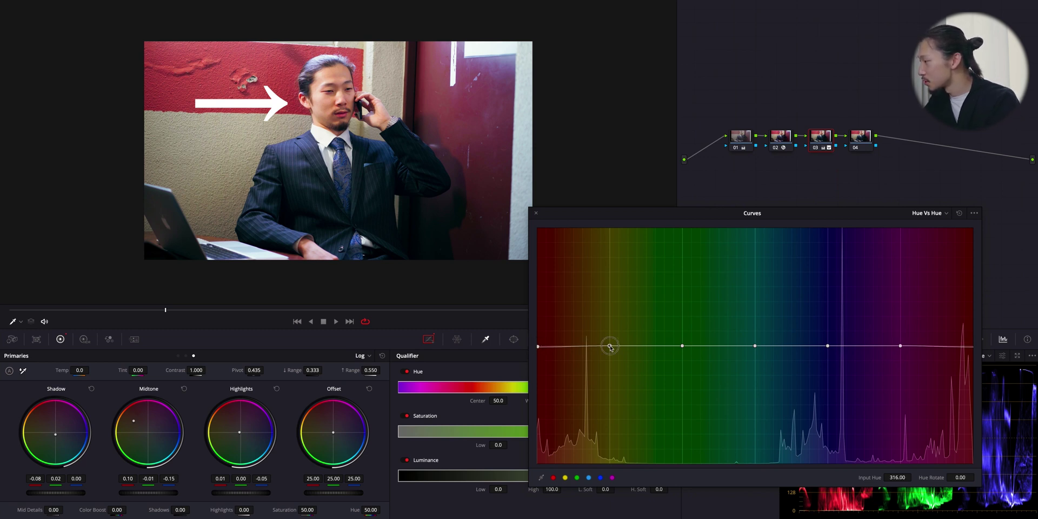
{"action": "left_click", "coordinate": [538, 347]}
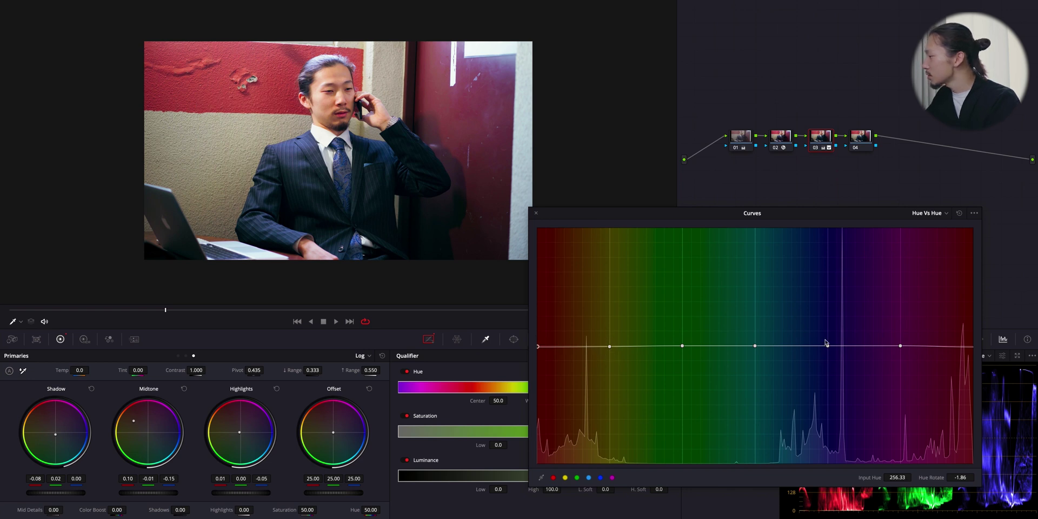
{"action": "left_click", "coordinate": [828, 346]}
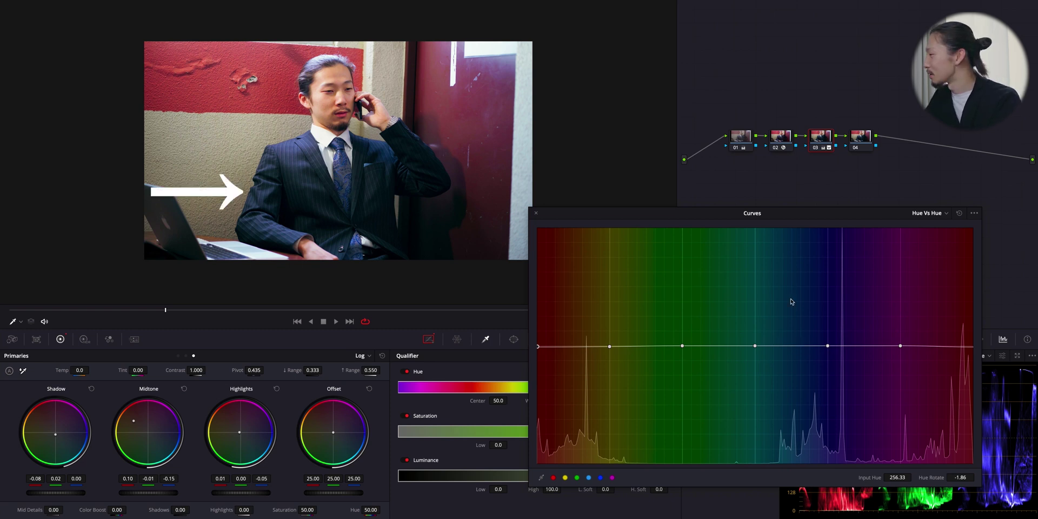
{"action": "left_click", "coordinate": [828, 346]}
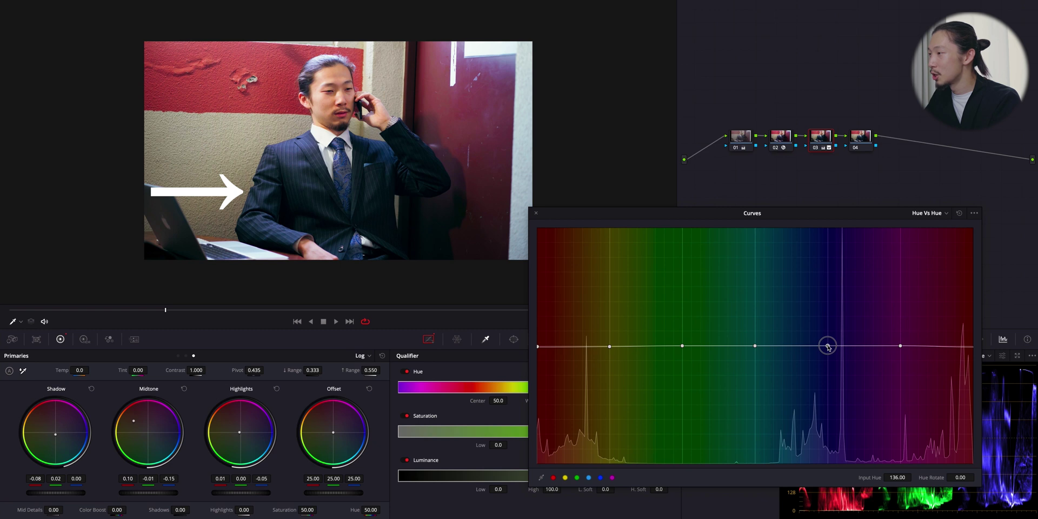
{"action": "left_click_drag", "start_coordinate": [828, 346], "coordinate": [820, 344]}
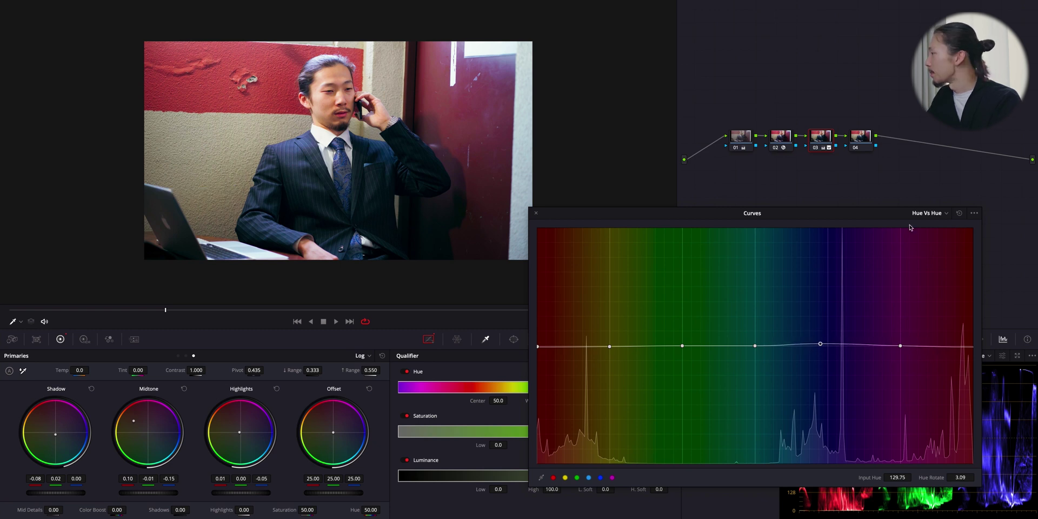
{"action": "left_click", "coordinate": [938, 214]}
On the Hue vs Sat curve, add points at the preset hues and lower red saturation slightly.
{"action": "left_click", "coordinate": [939, 241]}
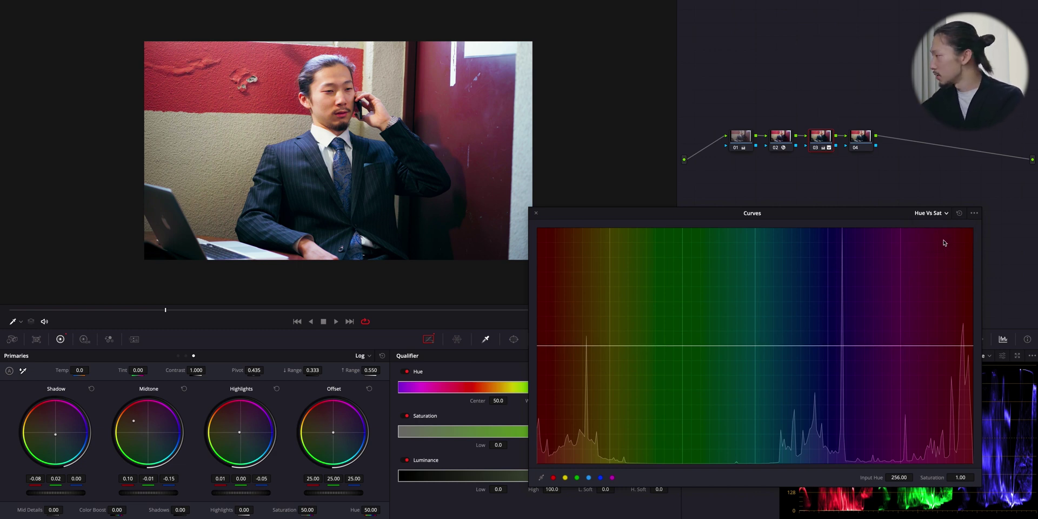
{"action": "left_click", "coordinate": [553, 478]}
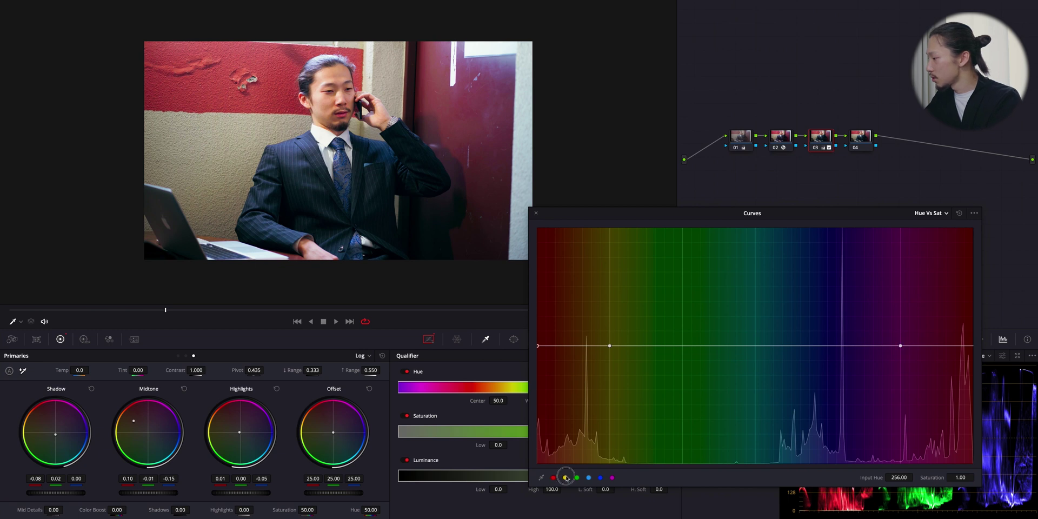
{"action": "left_click", "coordinate": [577, 477]}
{"action": "left_click", "coordinate": [601, 478]}
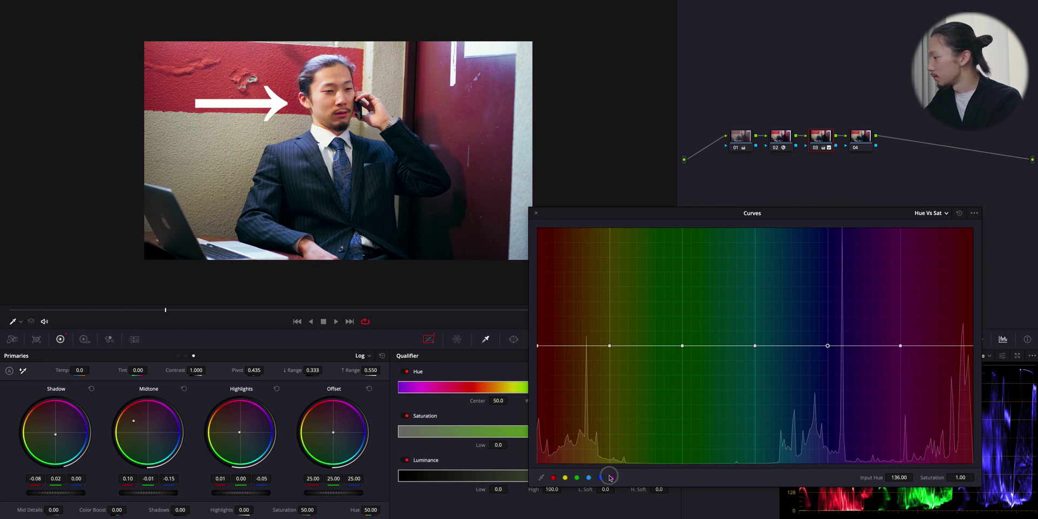
{"action": "mouse_move", "coordinate": [538, 348]}
{"action": "left_mouse_down"}
{"action": "mouse_move", "coordinate": [540, 365]}
{"action": "mouse_move", "coordinate": [541, 347]}
{"action": "left_mouse_up"}
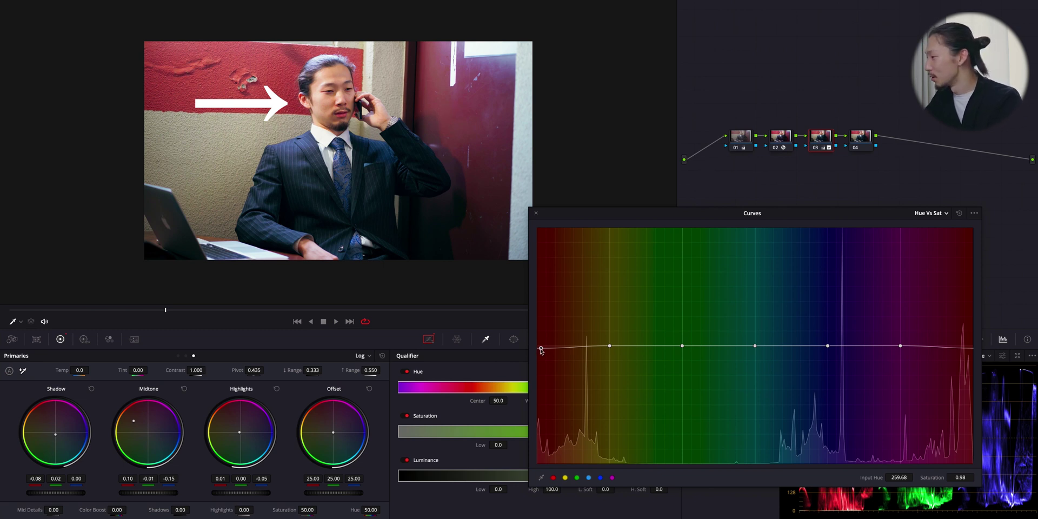
{"action": "left_click_drag", "start_coordinate": [541, 348], "coordinate": [540, 354]}
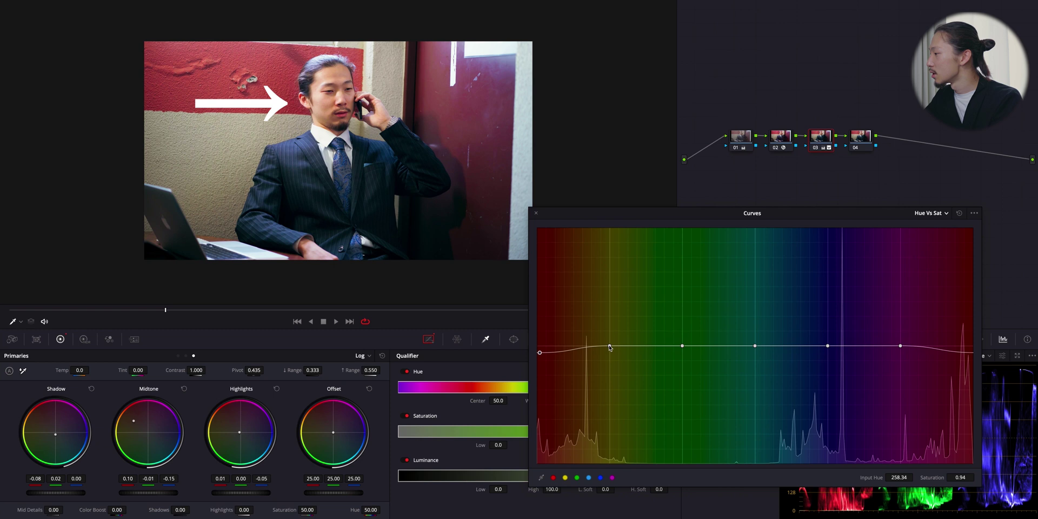
Boost yellow-orange saturation to about 1.05, and reduce greens and cyan-blues to about 0.96.
{"action": "left_click", "coordinate": [610, 346]}
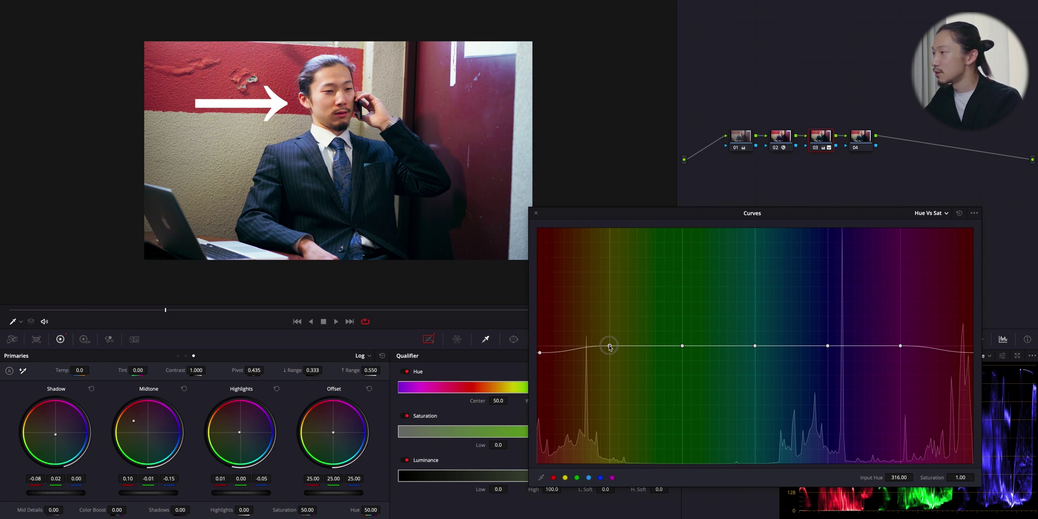
{"action": "left_click_drag", "start_coordinate": [609, 346], "coordinate": [606, 340]}
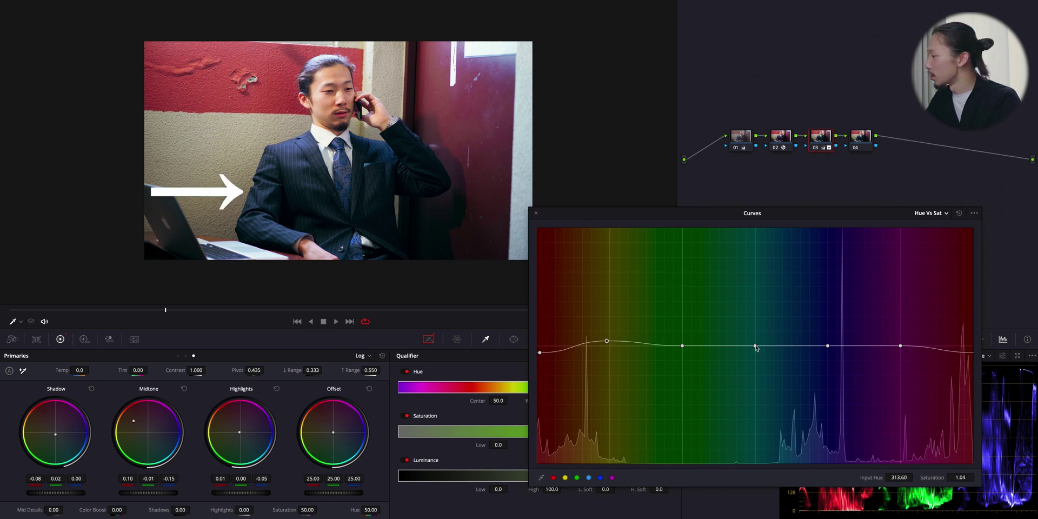
{"action": "left_click_drag", "start_coordinate": [756, 347], "coordinate": [756, 351]}
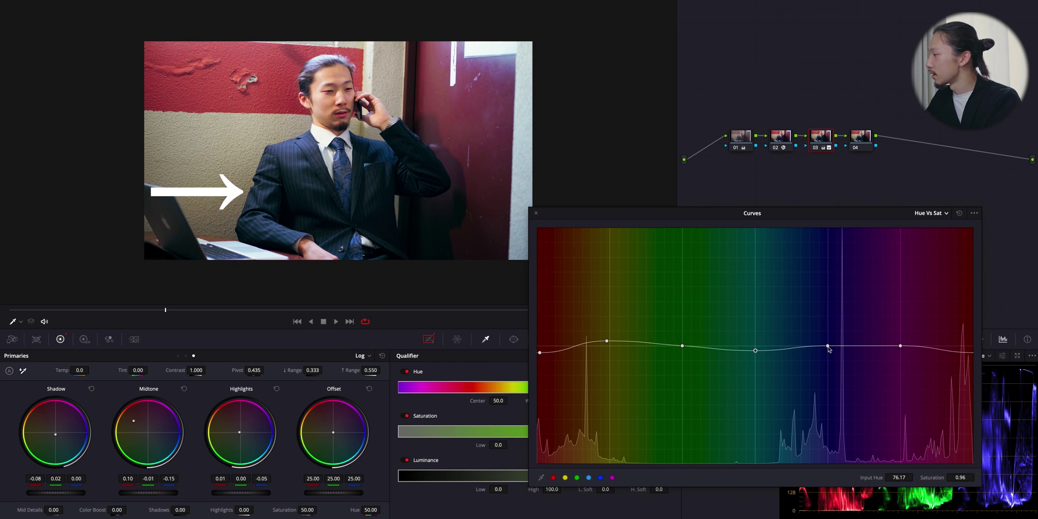
{"action": "mouse_move", "coordinate": [828, 346]}
{"action": "left_mouse_down"}
{"action": "mouse_move", "coordinate": [824, 366]}
{"action": "mouse_move", "coordinate": [823, 352]}
{"action": "left_mouse_up"}
{"action": "left_click", "coordinate": [757, 351]}
Nudge the green Hue vs Sat point, then add preset hue points on the Hue vs Lum curve.
{"action": "left_click_drag", "start_coordinate": [757, 352], "coordinate": [755, 350]}
{"action": "left_click", "coordinate": [941, 214]}
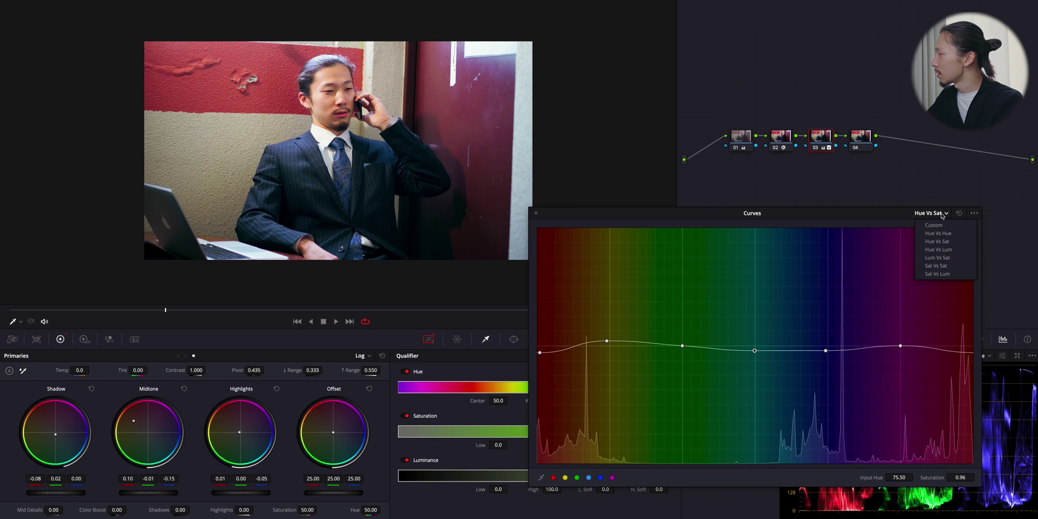
{"action": "left_click", "coordinate": [944, 249]}
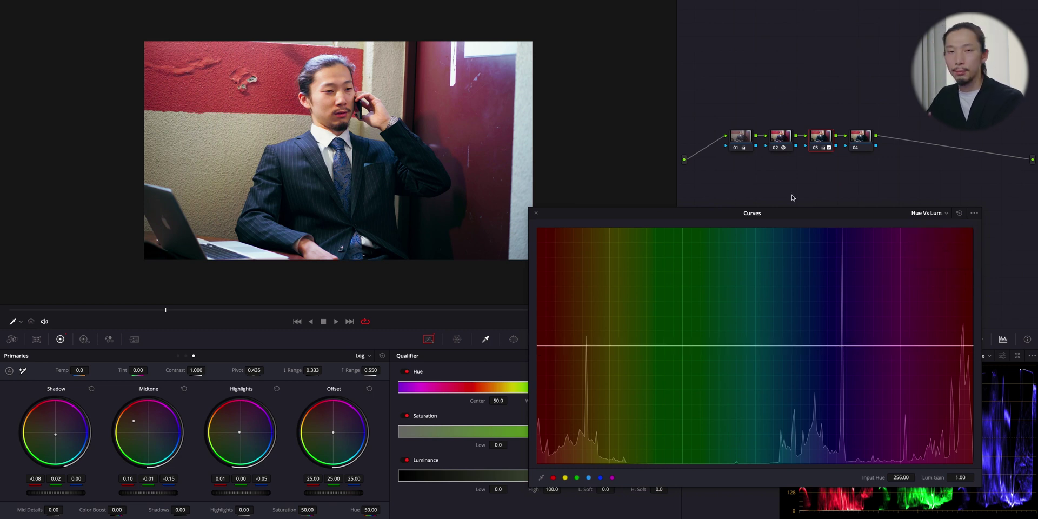
{"action": "left_click", "coordinate": [553, 477]}
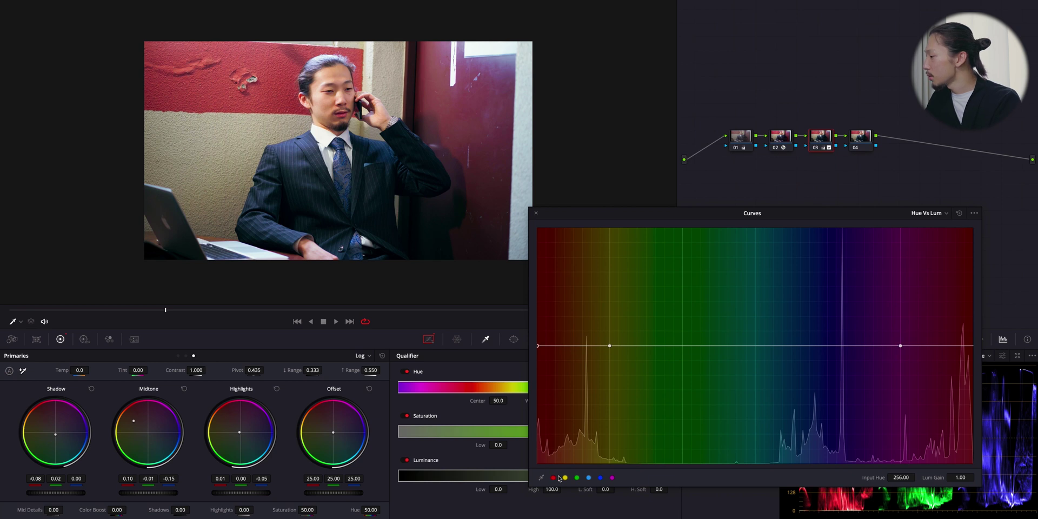
{"action": "left_click", "coordinate": [565, 478]}
{"action": "left_click", "coordinate": [577, 478]}
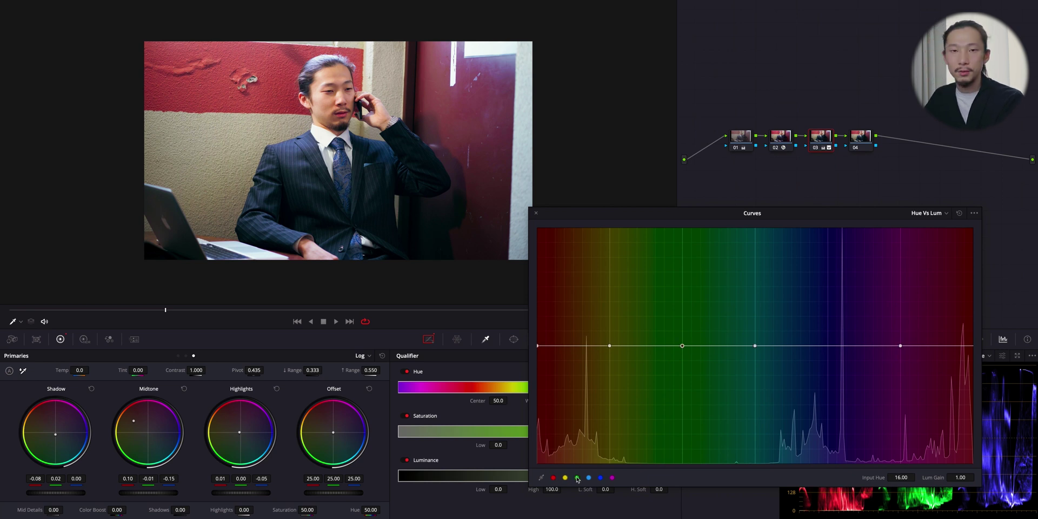
{"action": "left_click", "coordinate": [600, 477]}
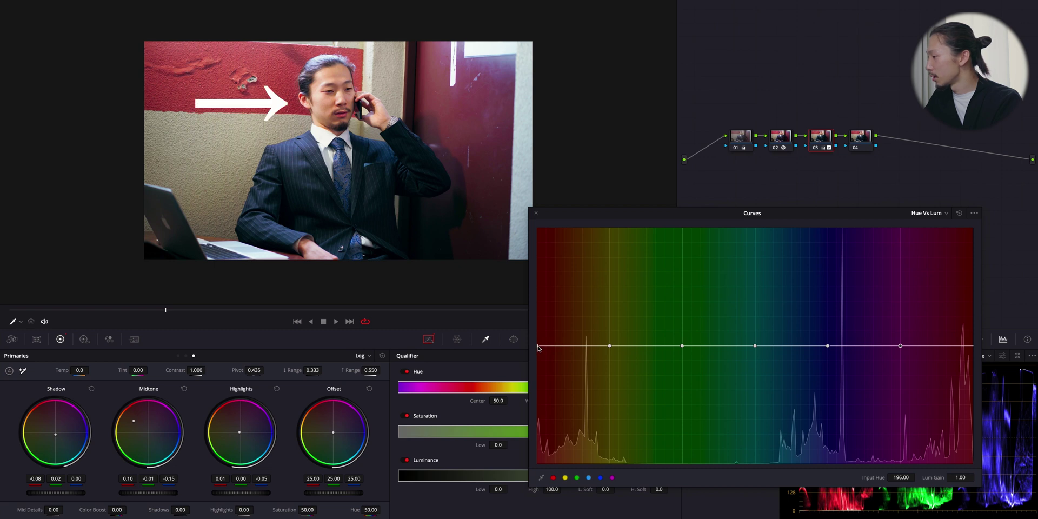
Darken reds and brighten yellows on the Hue vs Lum curve, then close the enlarged curves window.
{"action": "left_click_drag", "start_coordinate": [539, 347], "coordinate": [537, 357]}
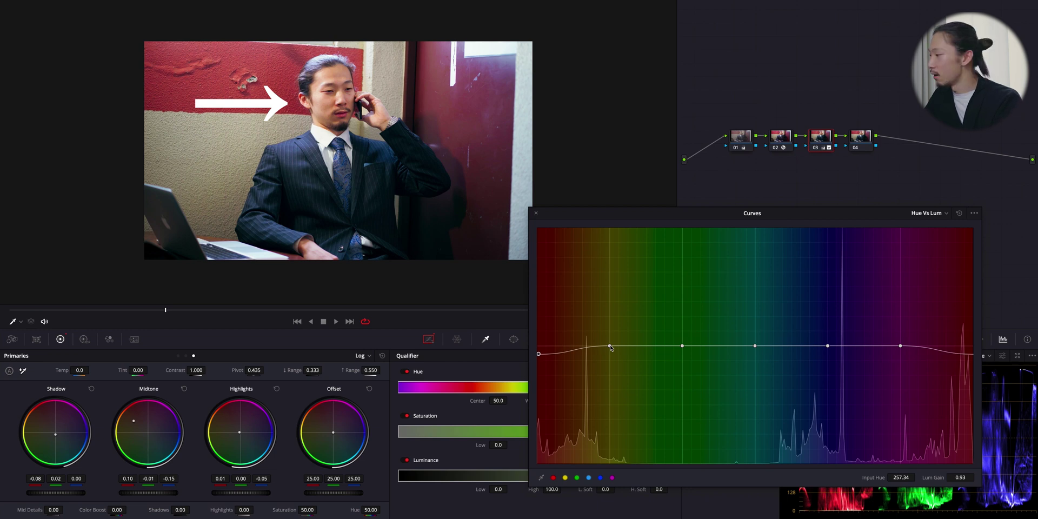
{"action": "left_click_drag", "start_coordinate": [610, 347], "coordinate": [609, 341]}
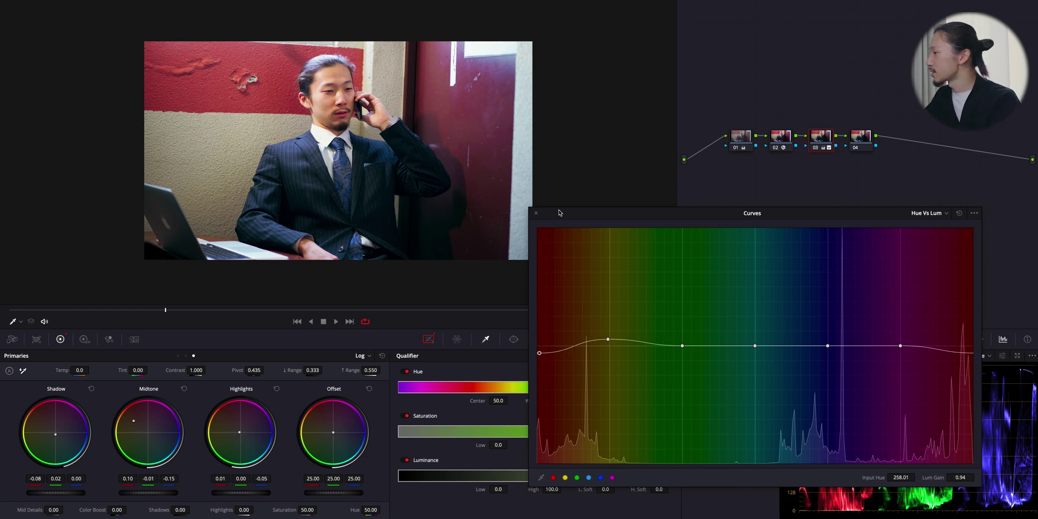
{"action": "left_click", "coordinate": [537, 214]}
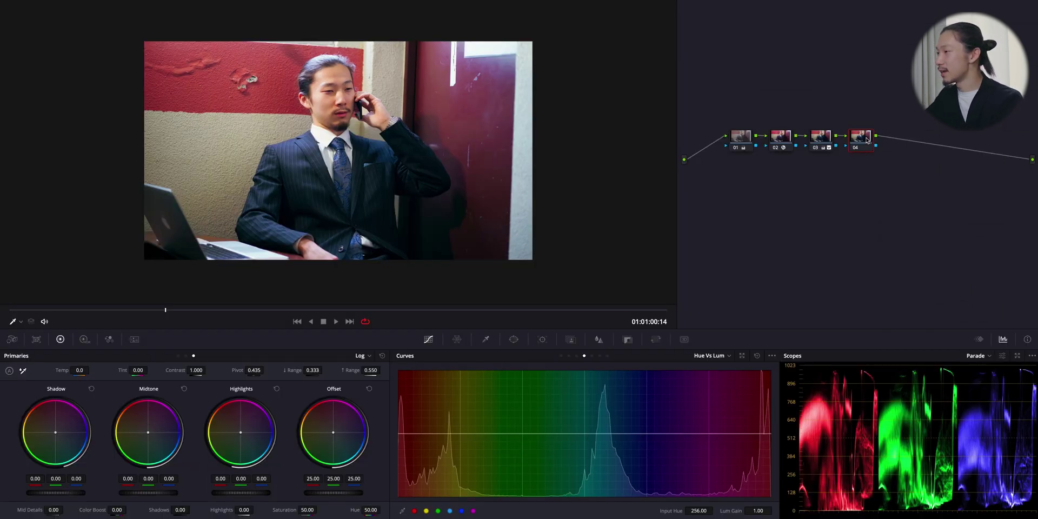
Bring up the Window shape controls for node 04.
{"action": "left_click", "coordinate": [514, 339]}
Add a circle window to node 04, tilt it diagonally and stretch it into a long ellipse.
{"action": "left_click", "coordinate": [408, 413]}
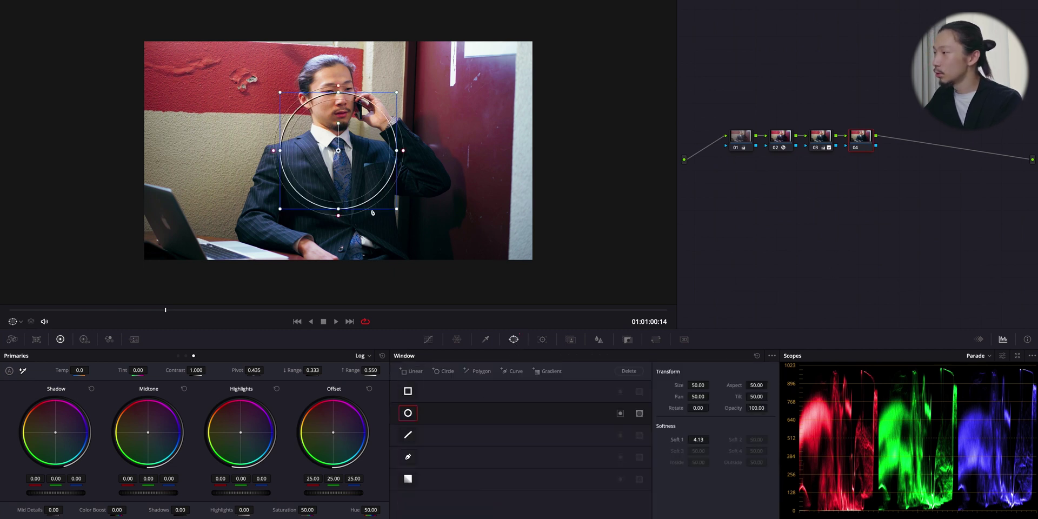
{"action": "scroll", "coordinate": [335, 135], "scroll_direction": "down", "scroll_amount": 2}
{"action": "left_click_drag", "start_coordinate": [334, 132], "coordinate": [348, 135]}
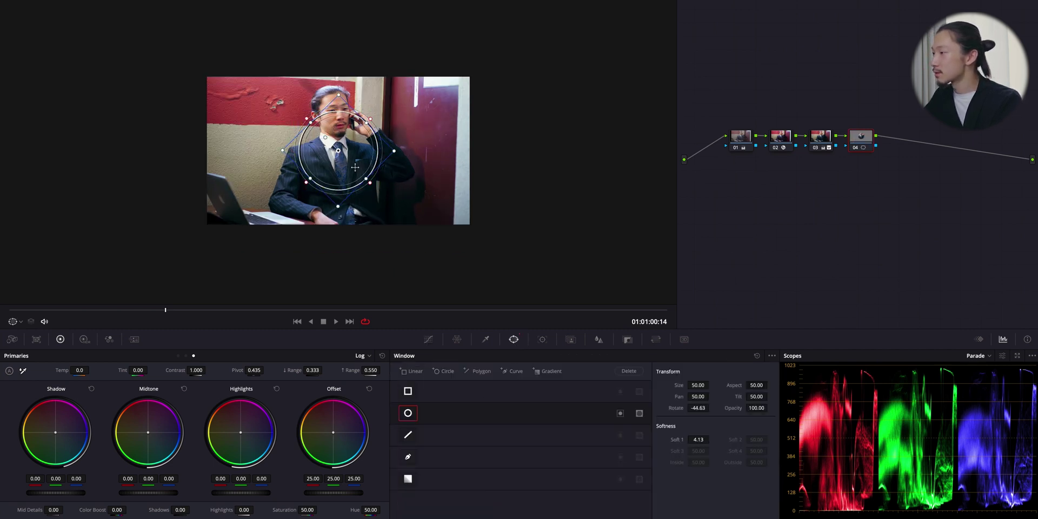
{"action": "left_click_drag", "start_coordinate": [370, 182], "coordinate": [491, 265]}
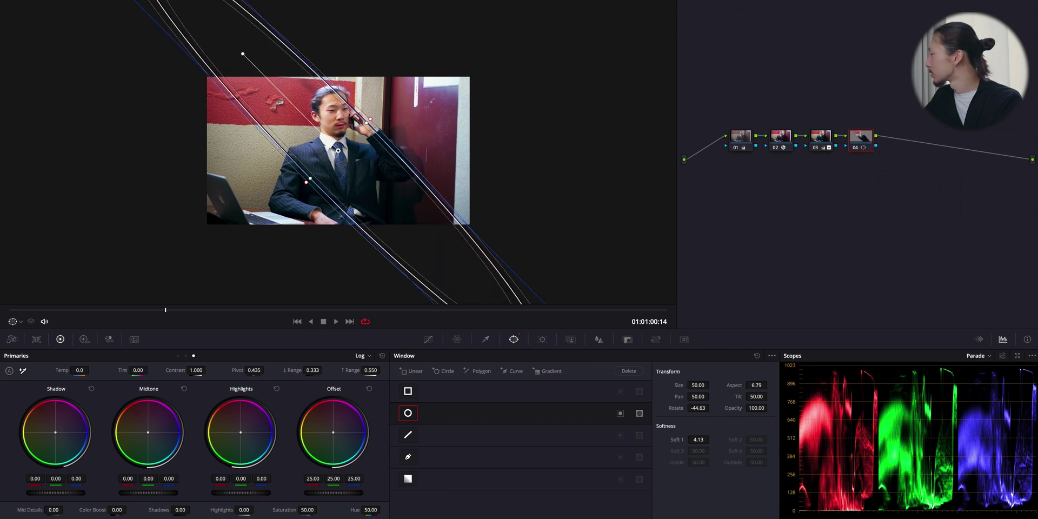
Fine-tune the ellipse to rotation −53.86 and aspect 7.21, enlarging it slightly.
{"action": "left_click_drag", "start_coordinate": [241, 51], "coordinate": [240, 52]}
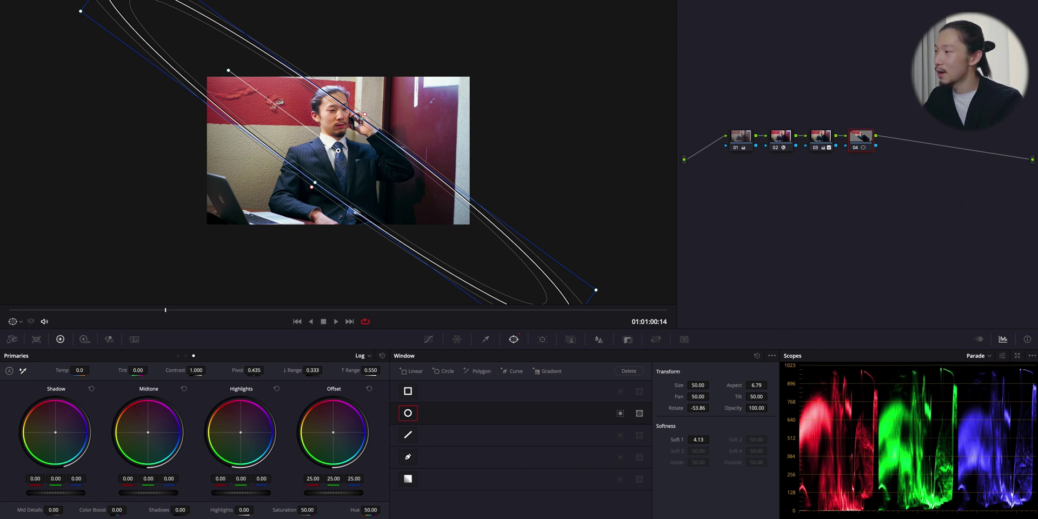
{"action": "scroll", "coordinate": [361, 118], "scroll_direction": "down", "scroll_amount": 3}
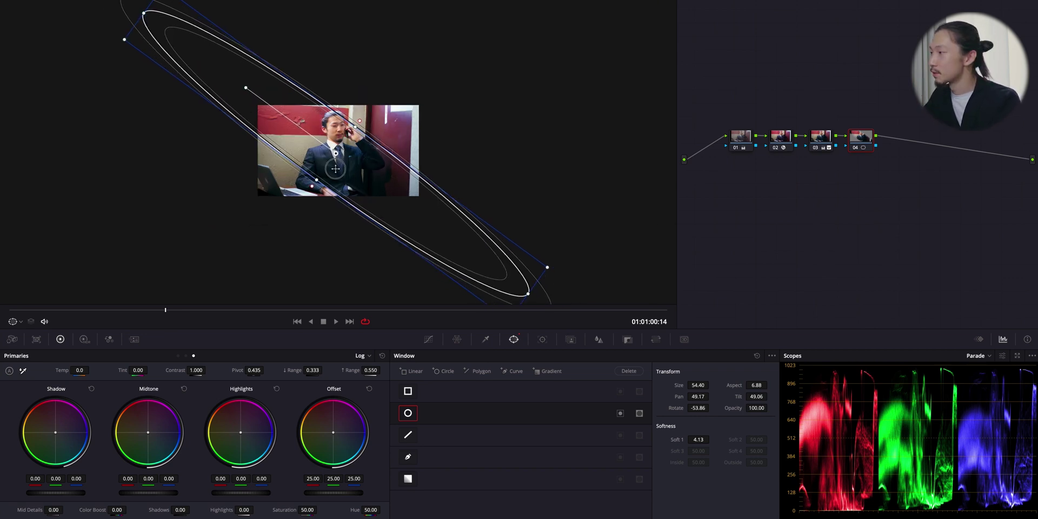
{"action": "left_click_drag", "start_coordinate": [365, 114], "coordinate": [378, 102]}
{"action": "scroll", "coordinate": [432, 216], "scroll_direction": "up", "scroll_amount": 4}
{"action": "left_click", "coordinate": [620, 414]}
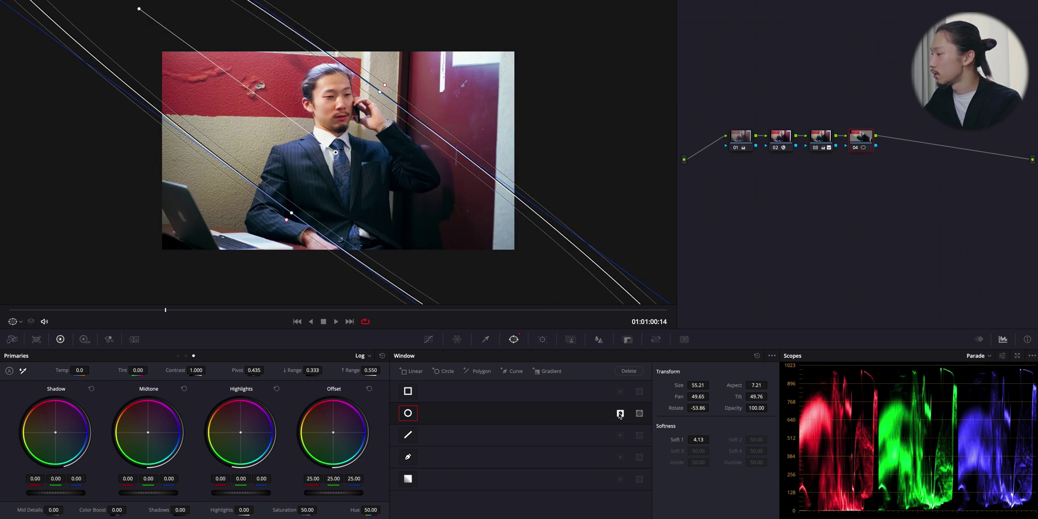
{"action": "left_click", "coordinate": [428, 339]}
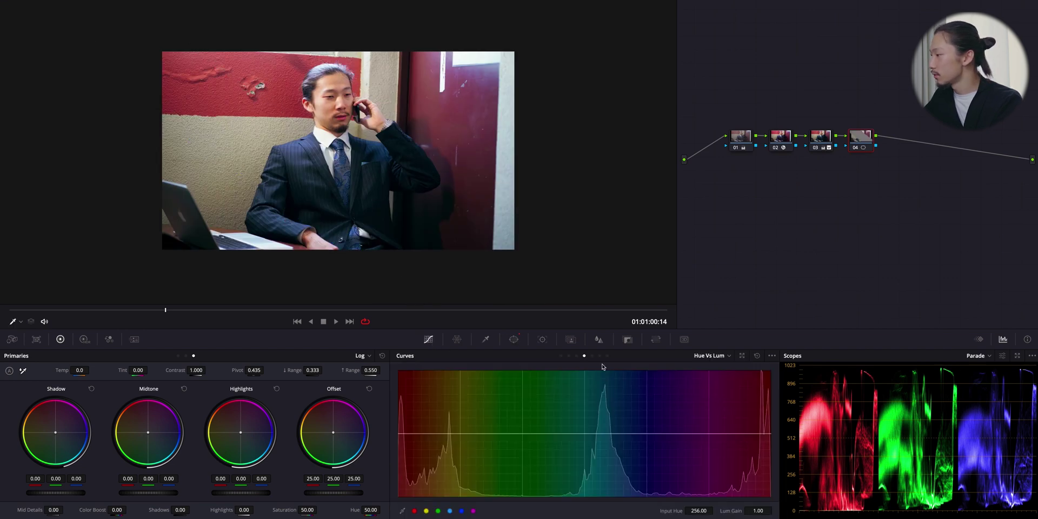
Add a midpoint to node 04's custom curve and pull it down to darken the picture.
{"action": "left_click", "coordinate": [561, 356]}
{"action": "left_click", "coordinate": [541, 439]}
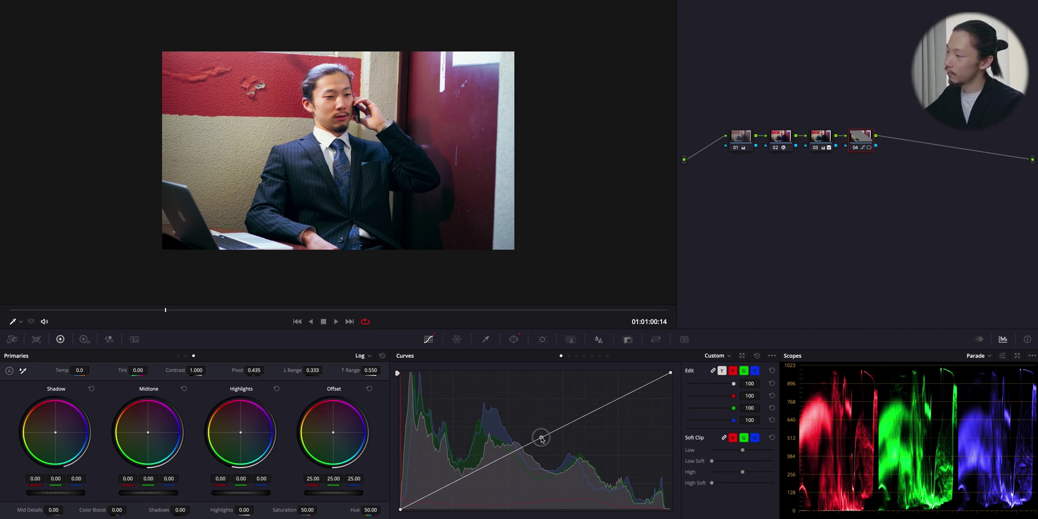
{"action": "left_click_drag", "start_coordinate": [541, 439], "coordinate": [538, 466]}
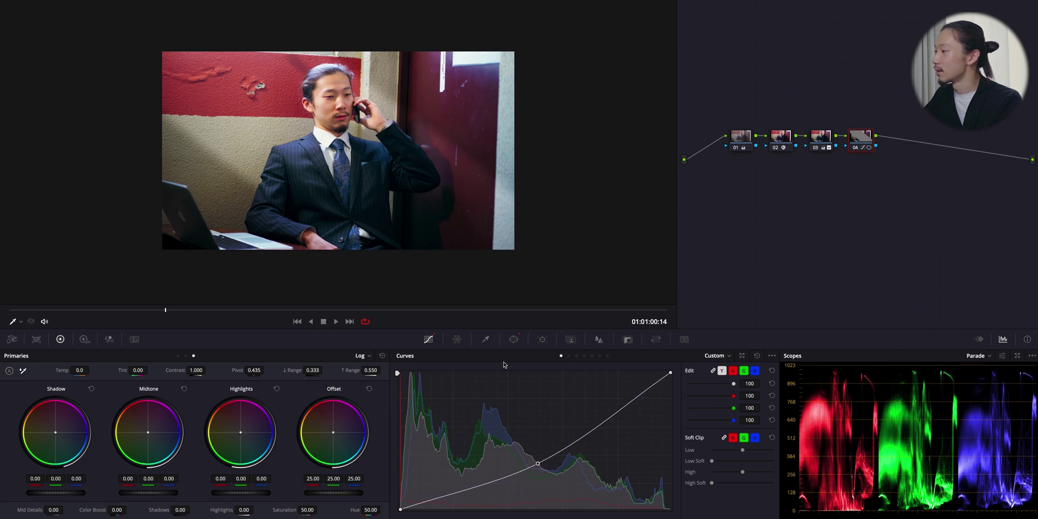
{"action": "left_click", "coordinate": [514, 340]}
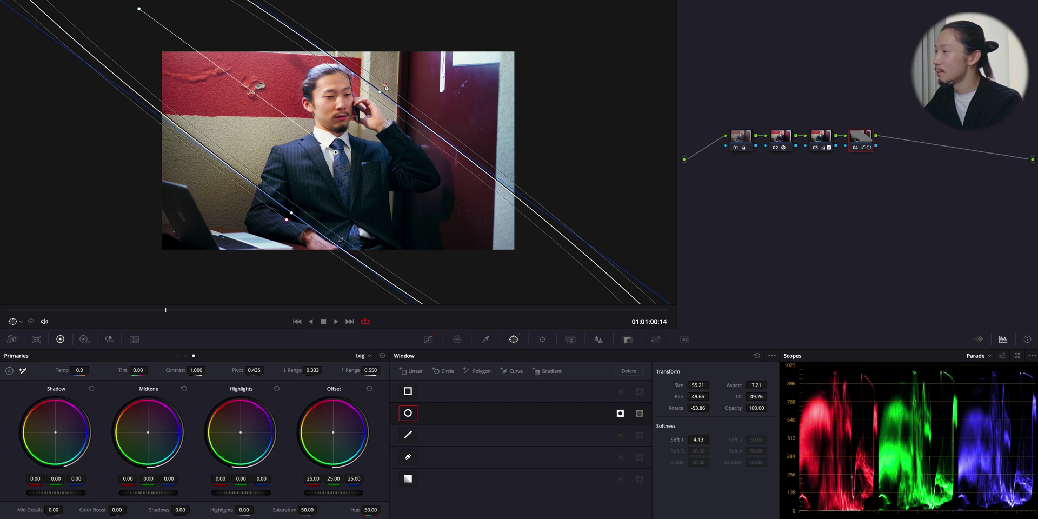
Raise the window softness to about 10.5, then bypass all grades to compare with the original.
{"action": "left_click_drag", "start_coordinate": [386, 87], "coordinate": [399, 81]}
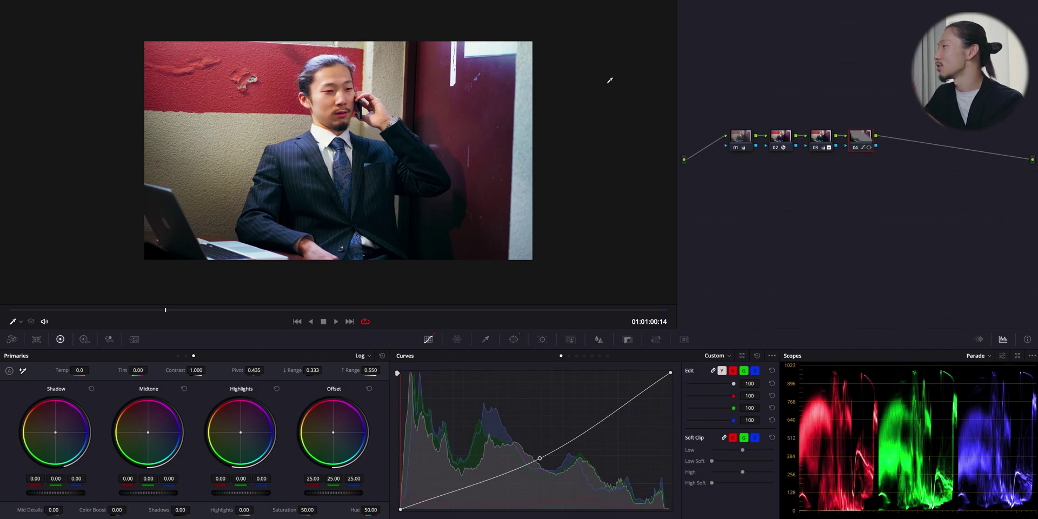
{"action": "key", "text": "shift+d"}
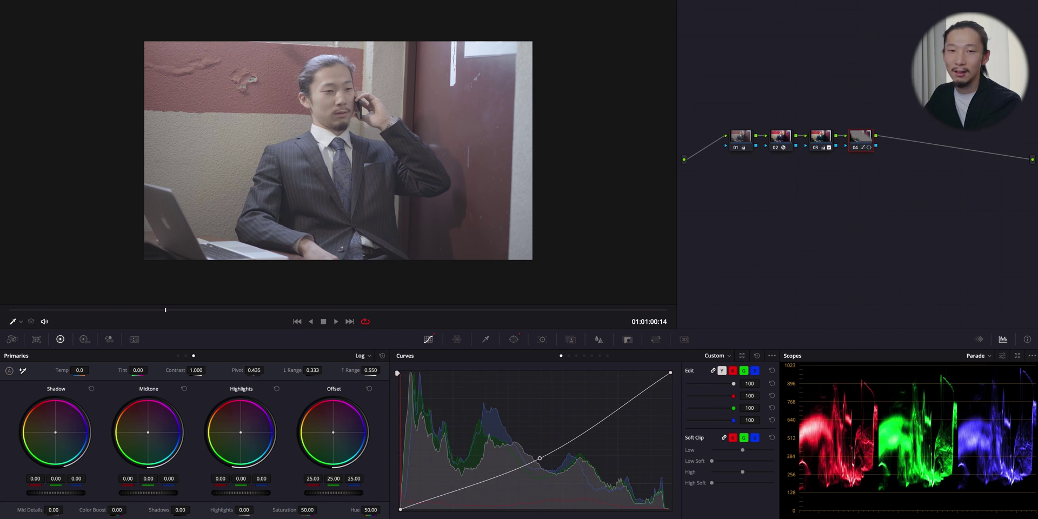